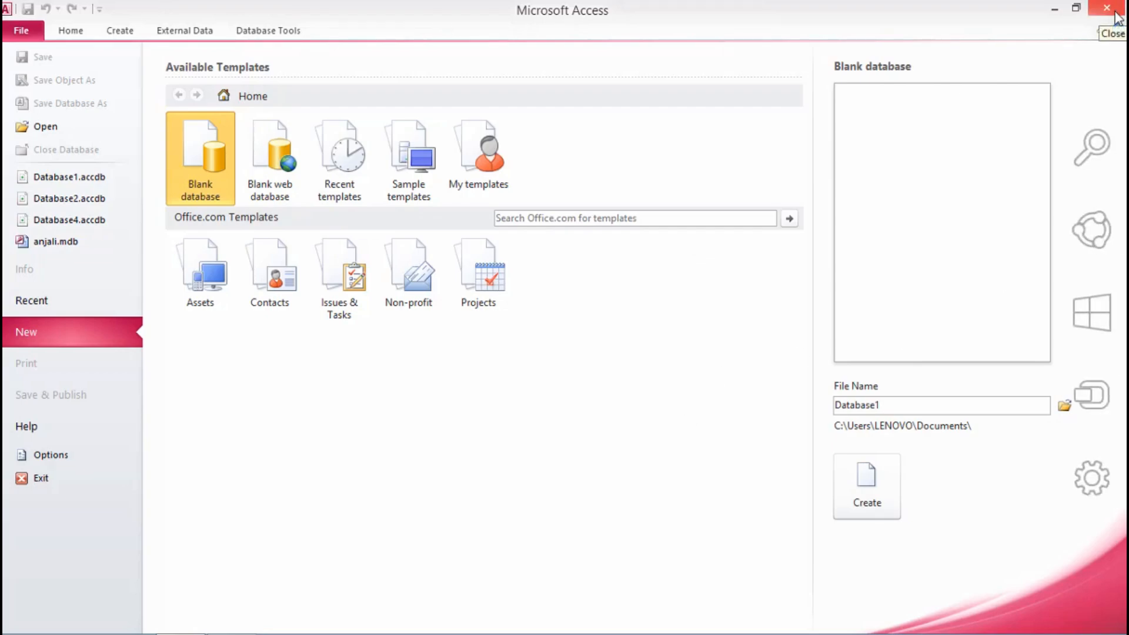
- Restart Microsoft Access 2010 and create a blank database named Database1
left_click(1118, 17)
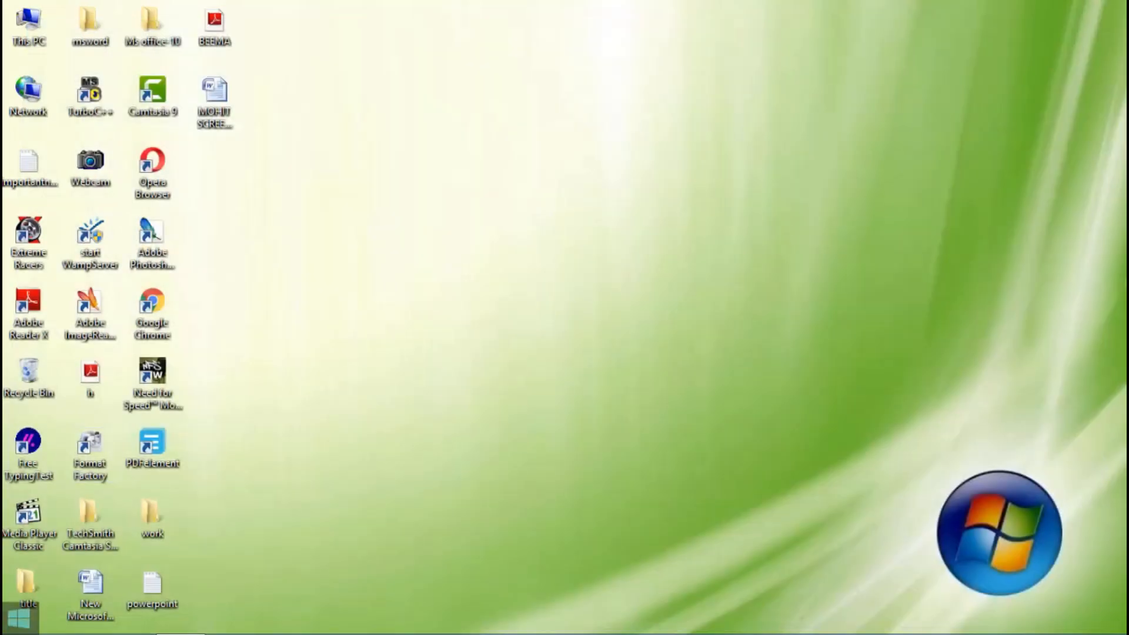
left_click(17, 618)
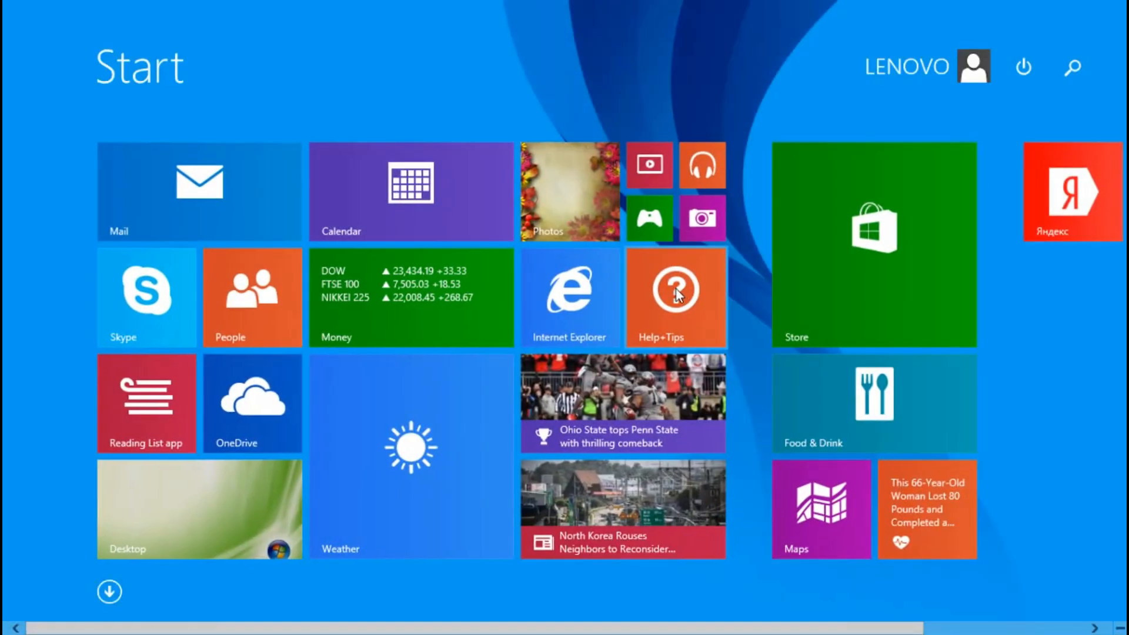
type("access 2010")
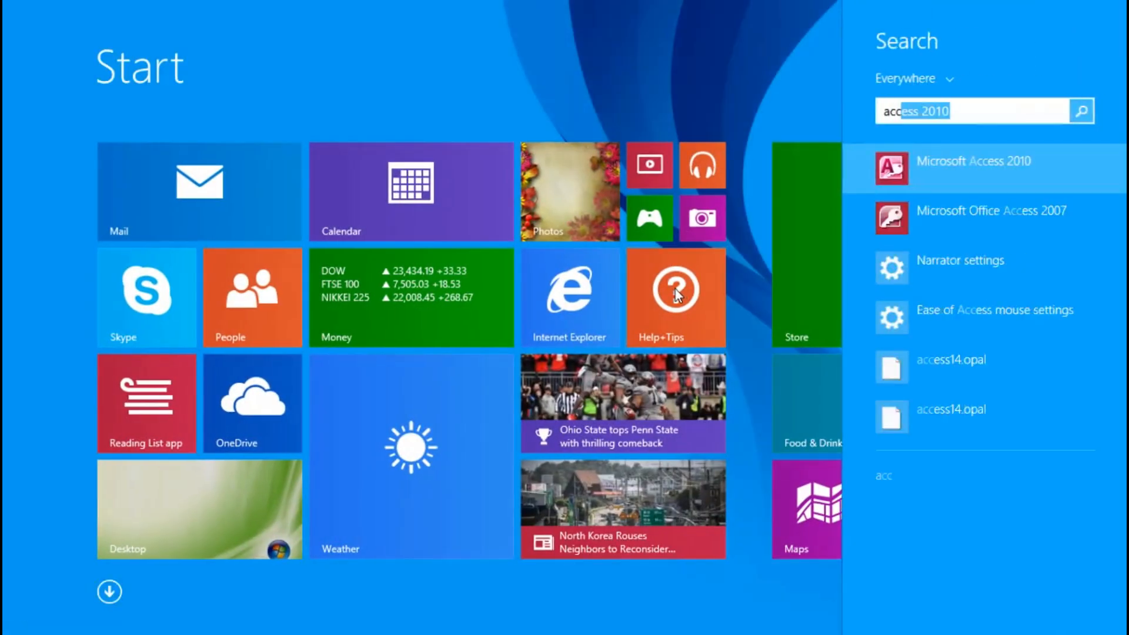
left_click(1025, 167)
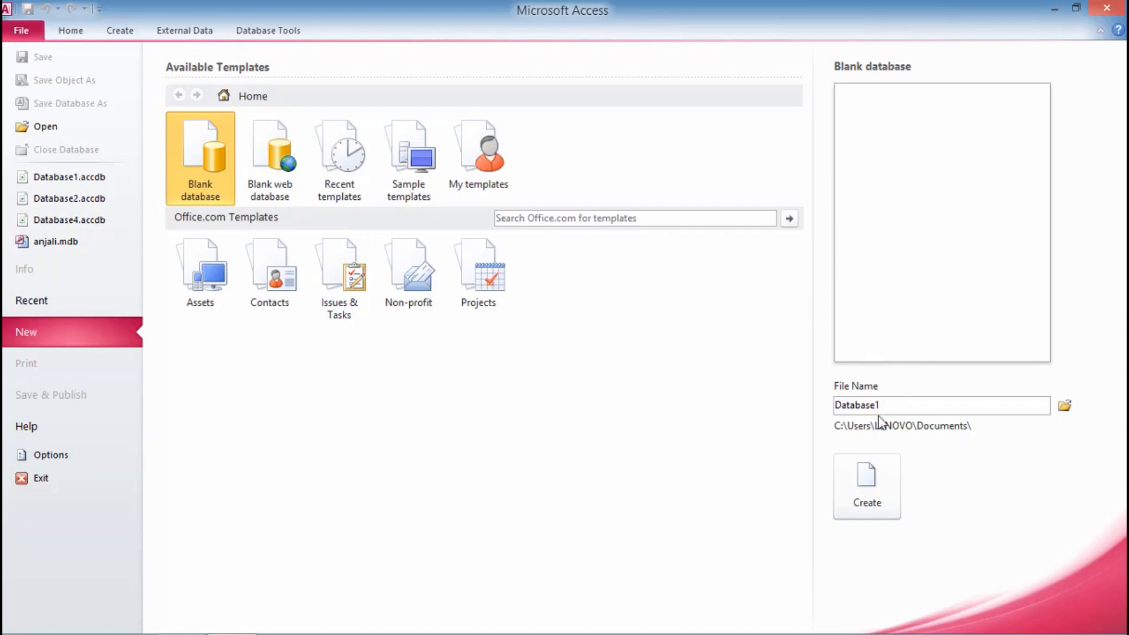
left_click(866, 498)
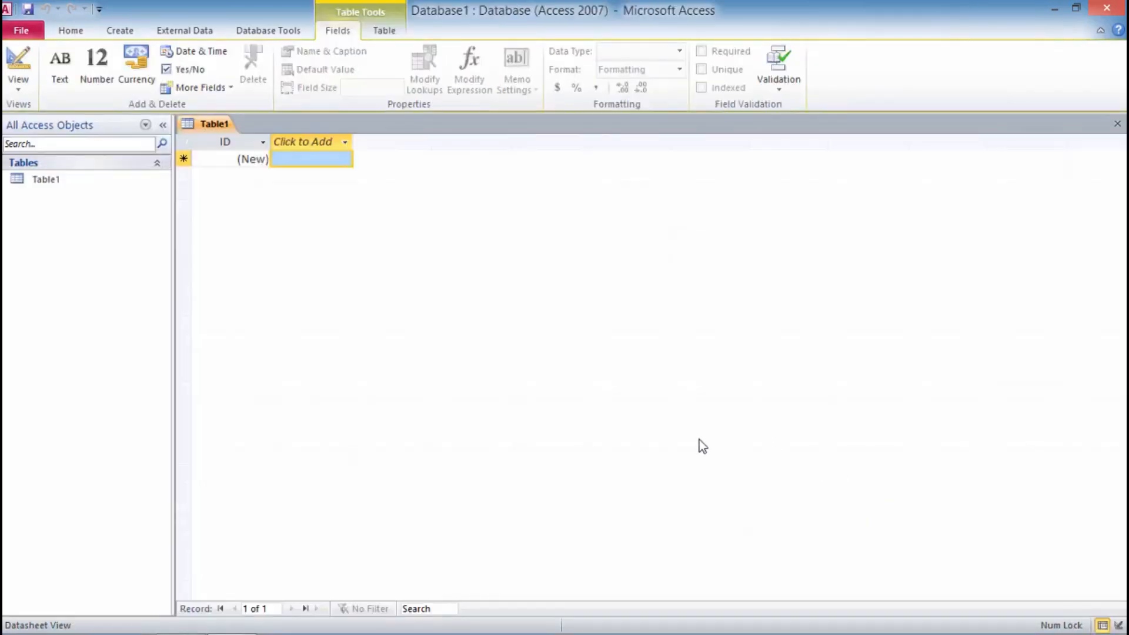
- Switch the new table to Design View, saving it under the name Student
left_click(76, 178)
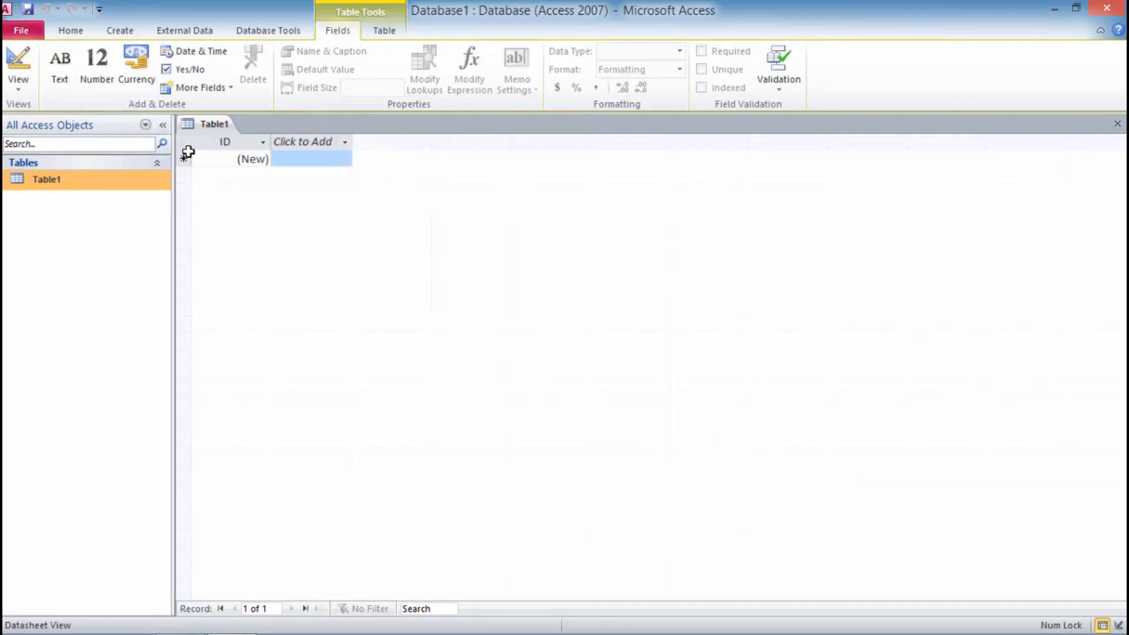
left_click(26, 96)
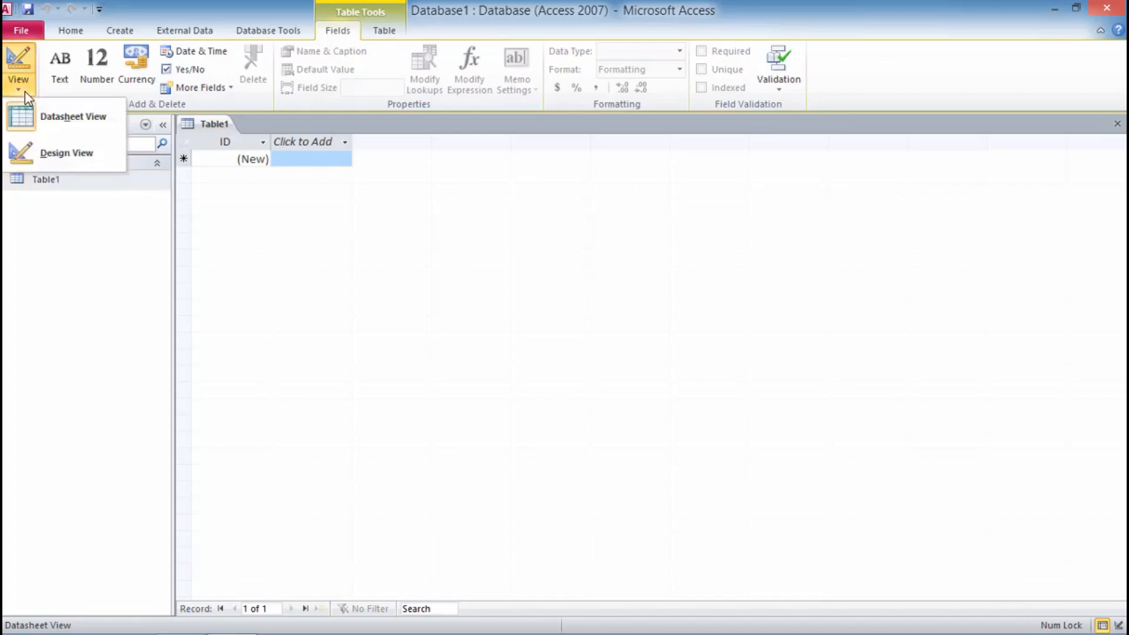
left_click(66, 153)
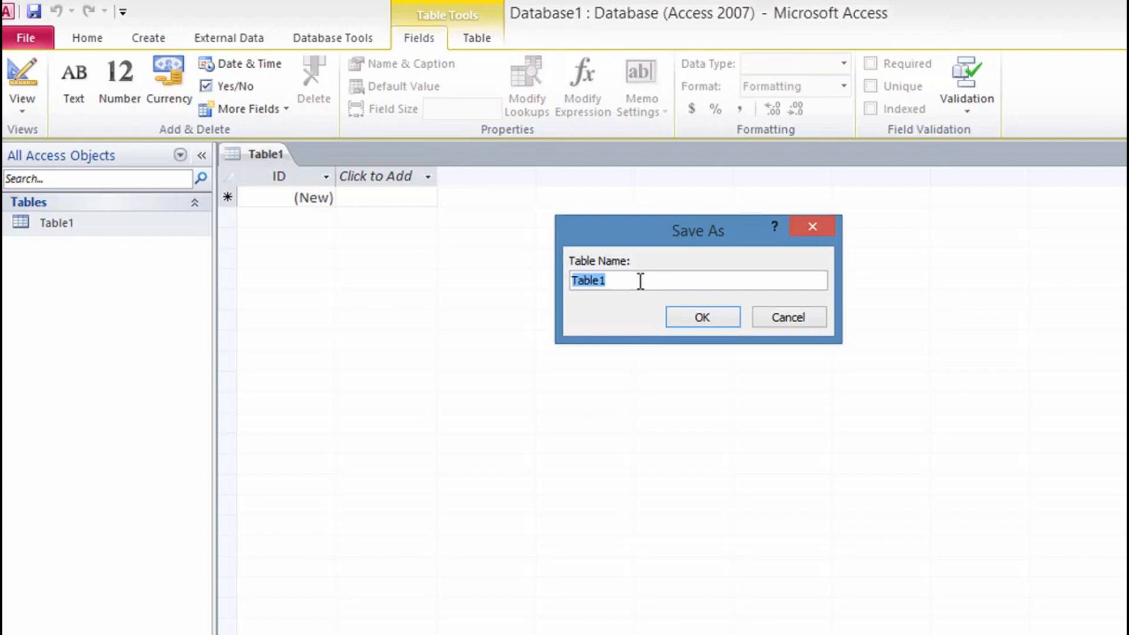
left_click(635, 280)
key("BackSpace")
key("BackSpace")
key("BackSpace")
key("BackSpace")
key("BackSpace")
key("BackSpace")
type("Student")
left_click(684, 315)
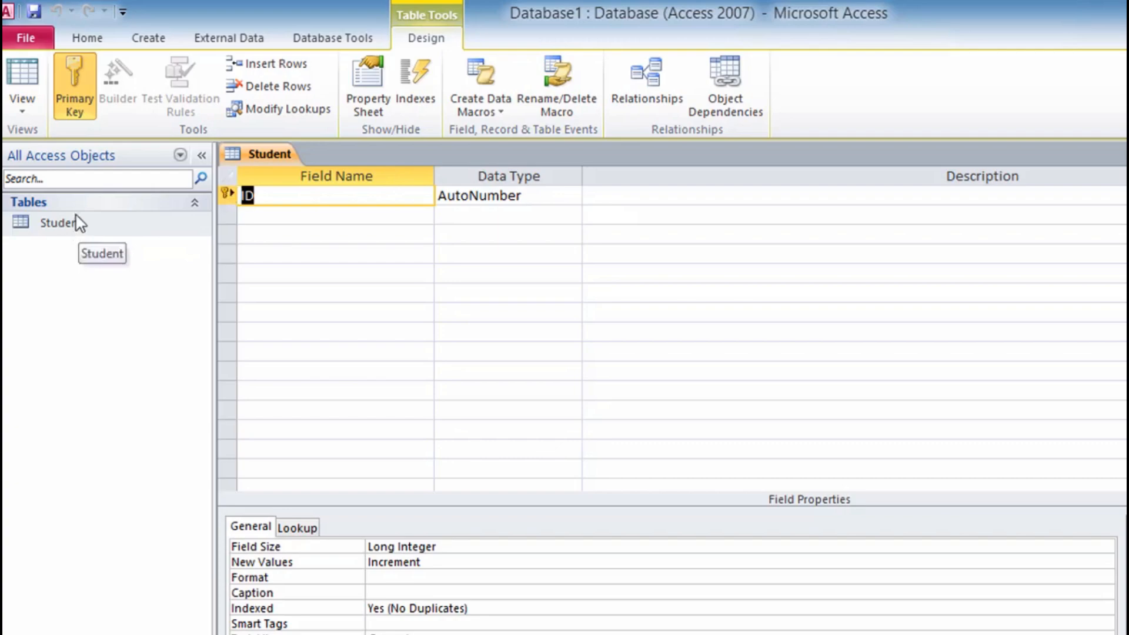
- Set the data type of the ID field in the Student table to Number
left_click(356, 197)
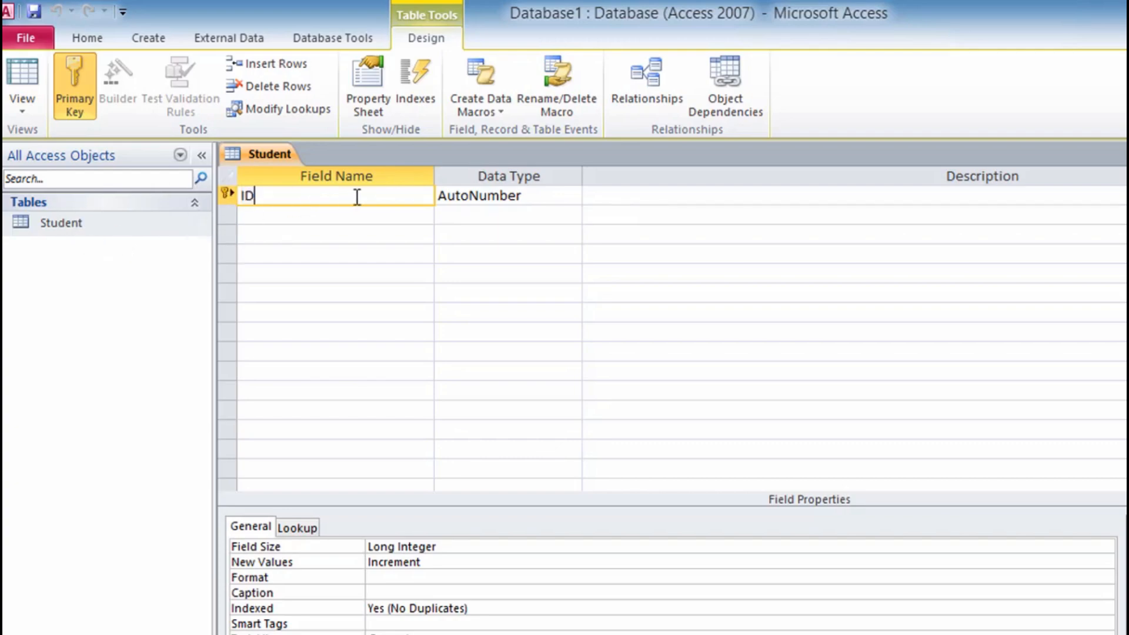
left_click(549, 194)
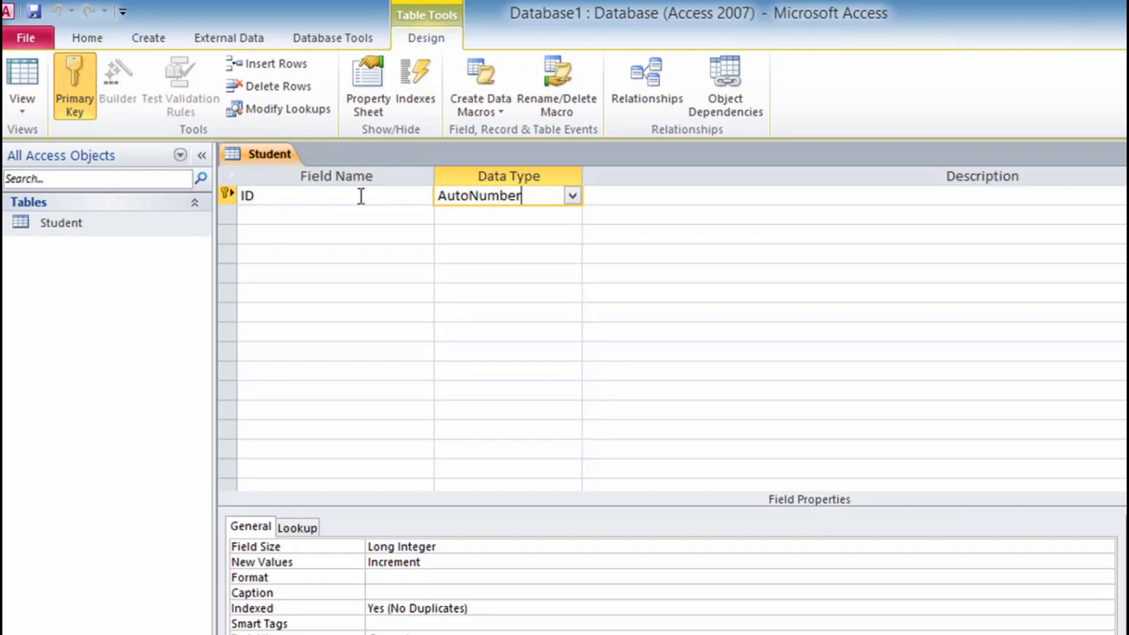
left_click(572, 196)
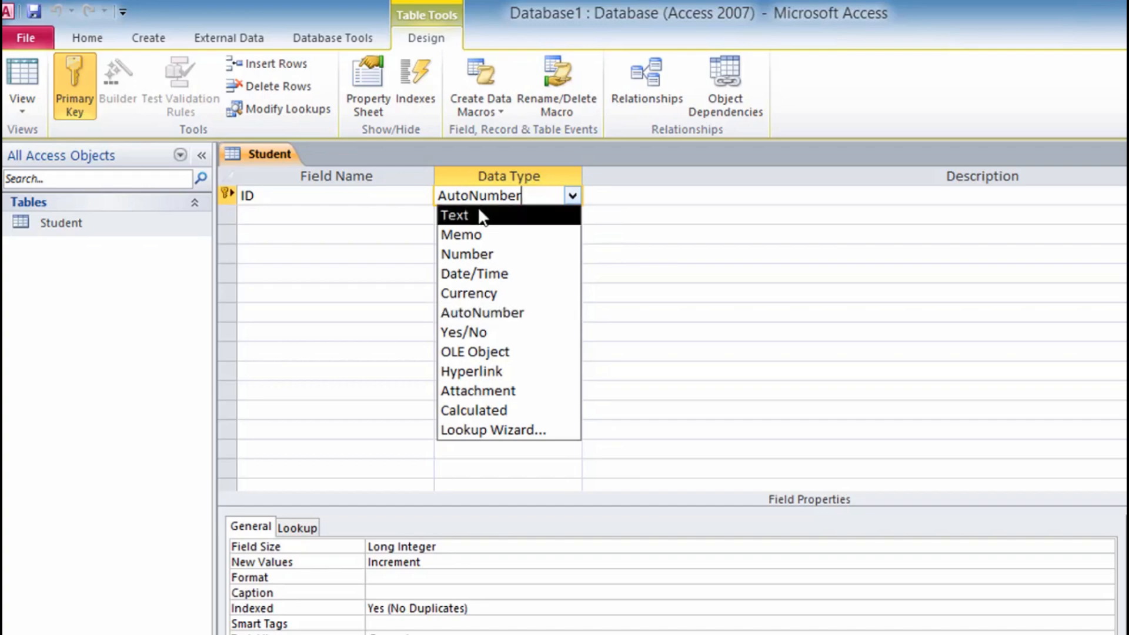
left_click(474, 262)
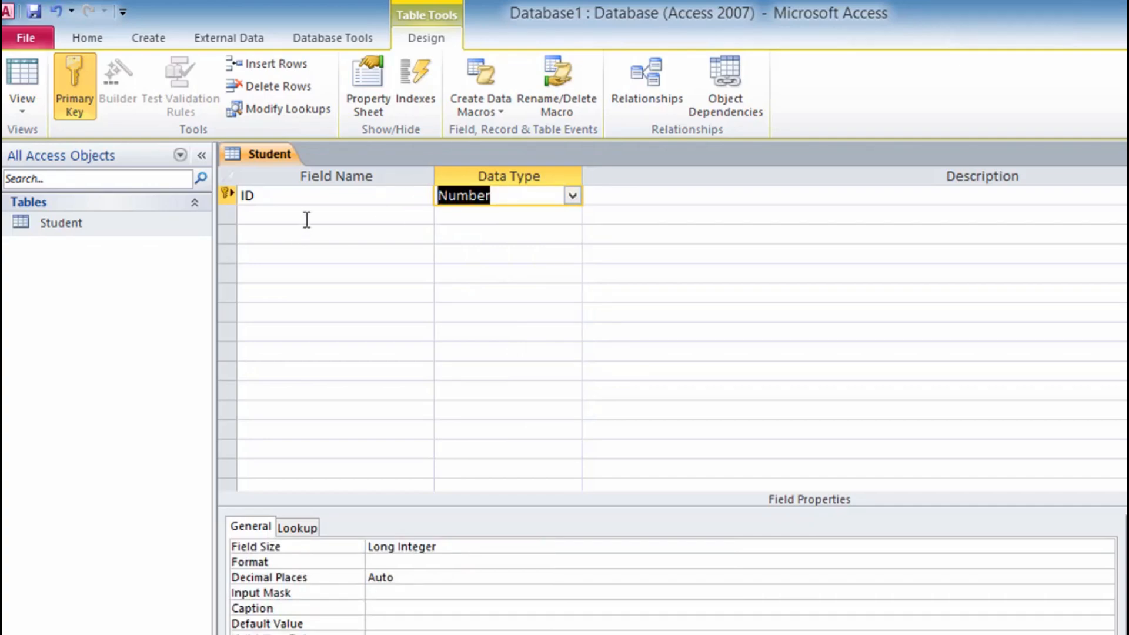
- Remove the primary key from the ID field of the Student table
left_click(253, 199)
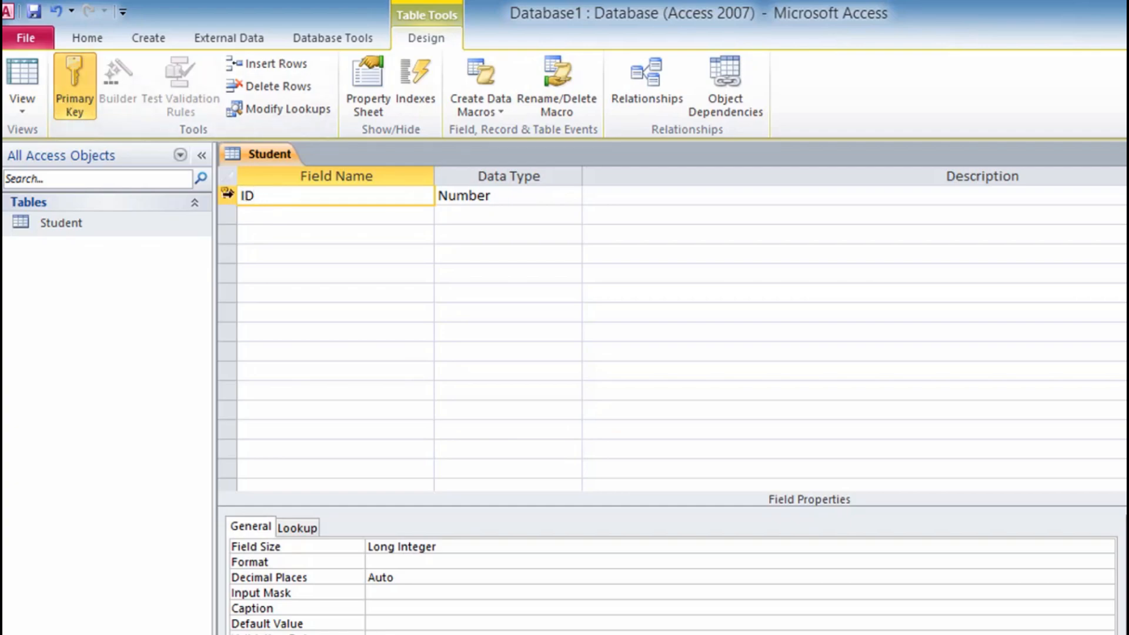
left_click(232, 197)
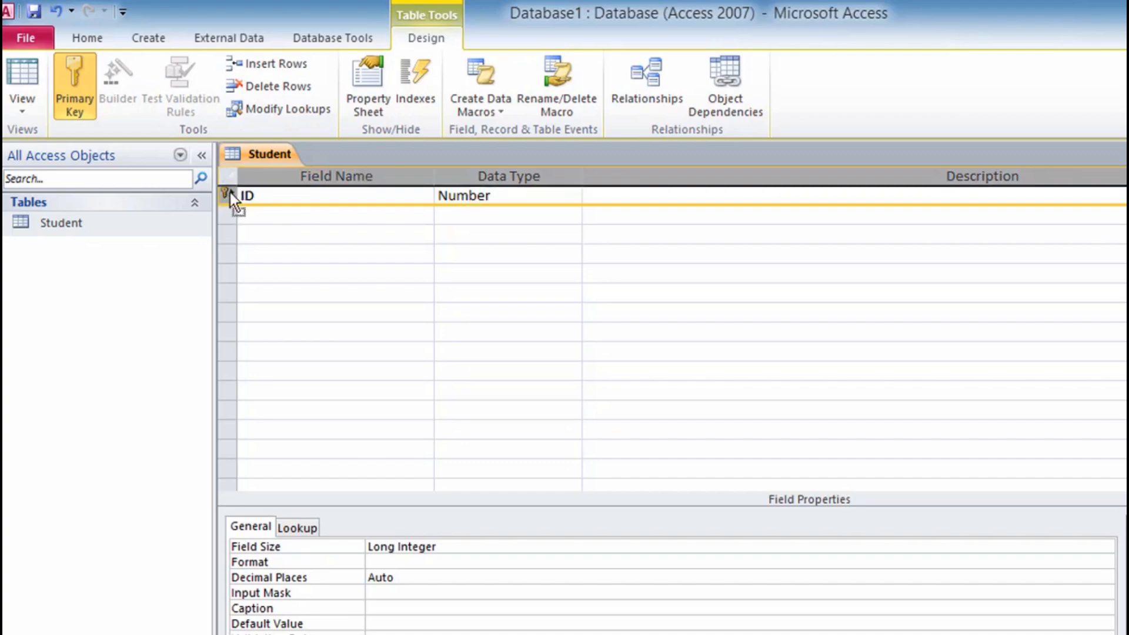
left_click(88, 109)
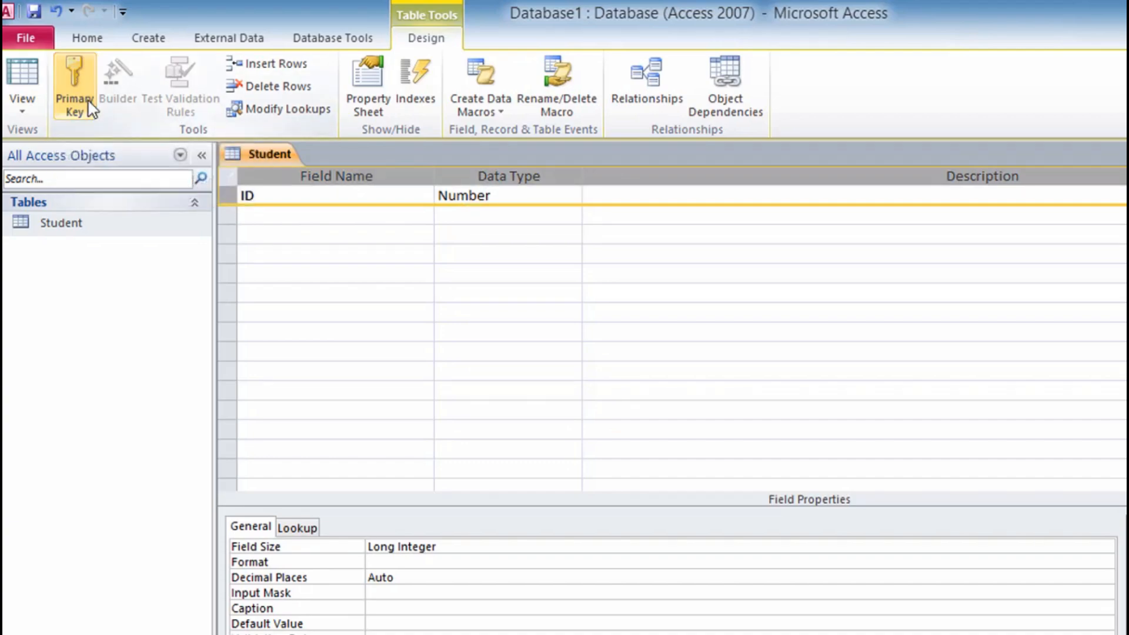
- Add a field named FirstName with the Text data type below the ID field
left_click(322, 217)
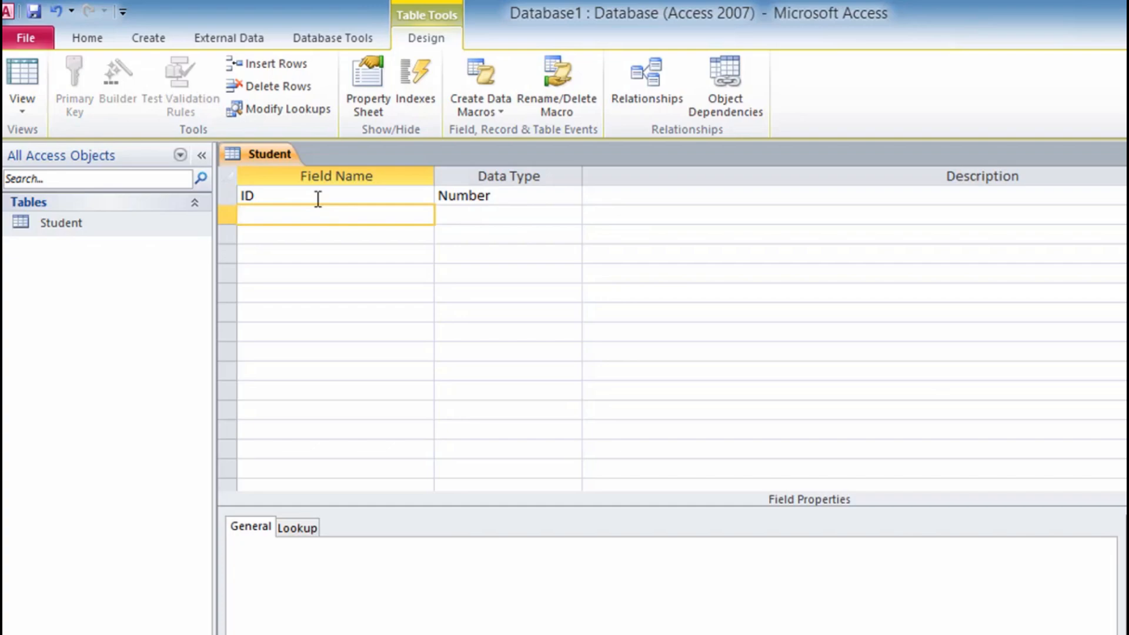
type("FirstName")
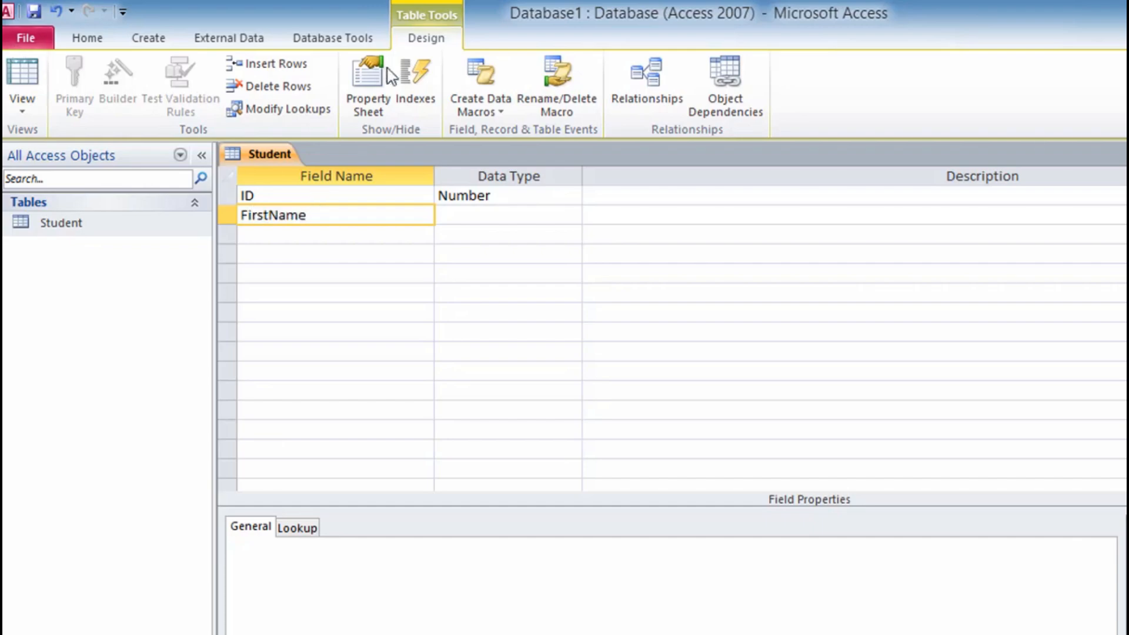
left_click(499, 213)
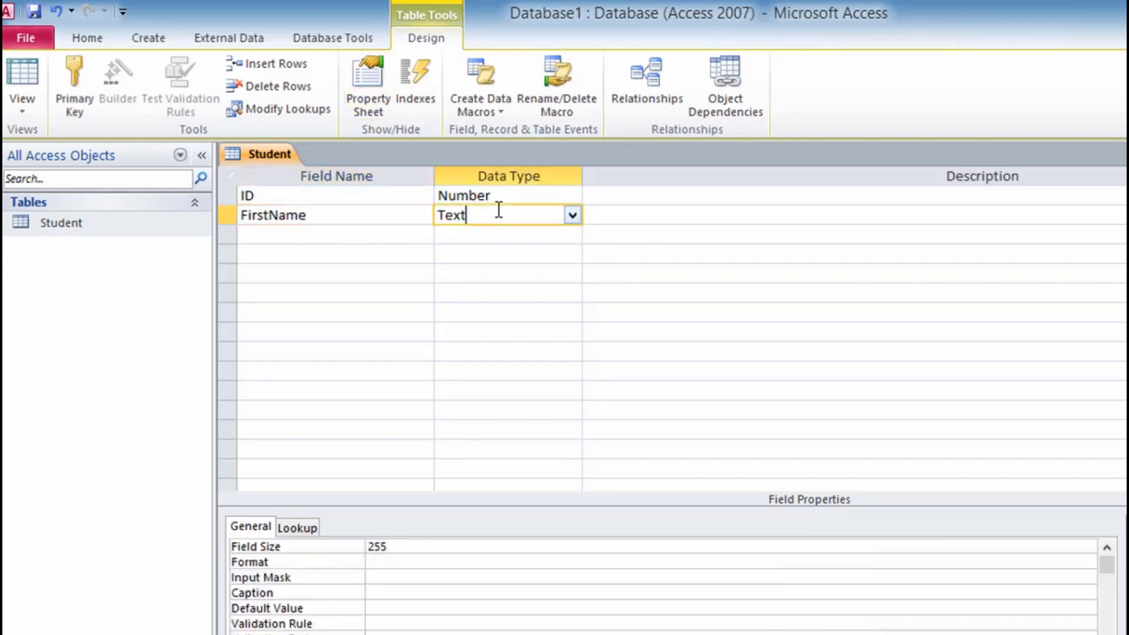
left_click(570, 221)
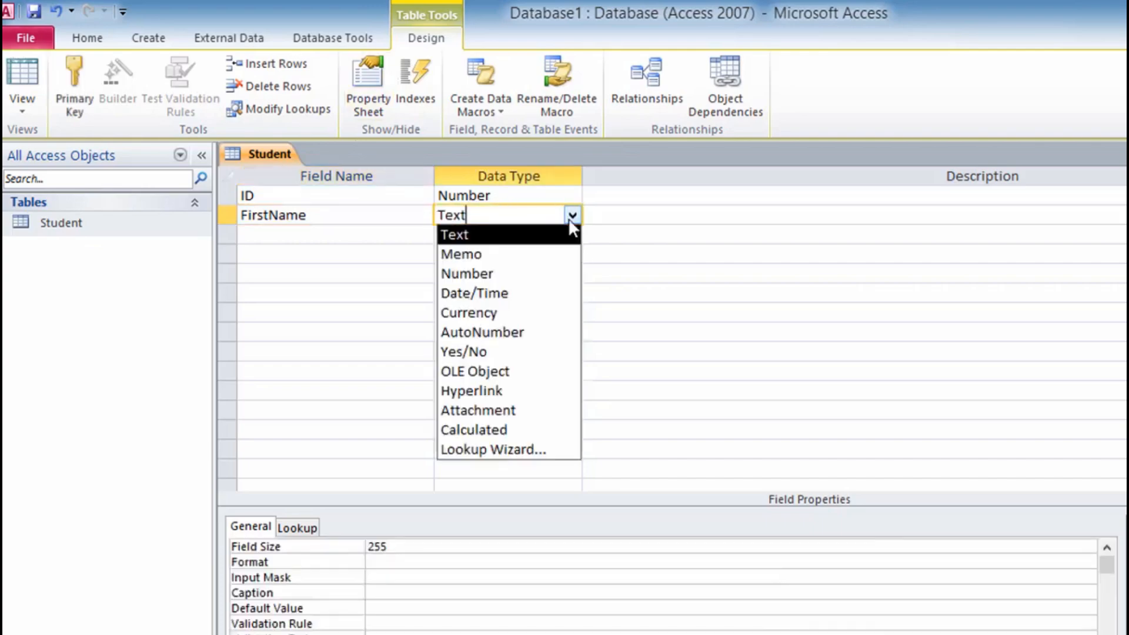
left_click(569, 220)
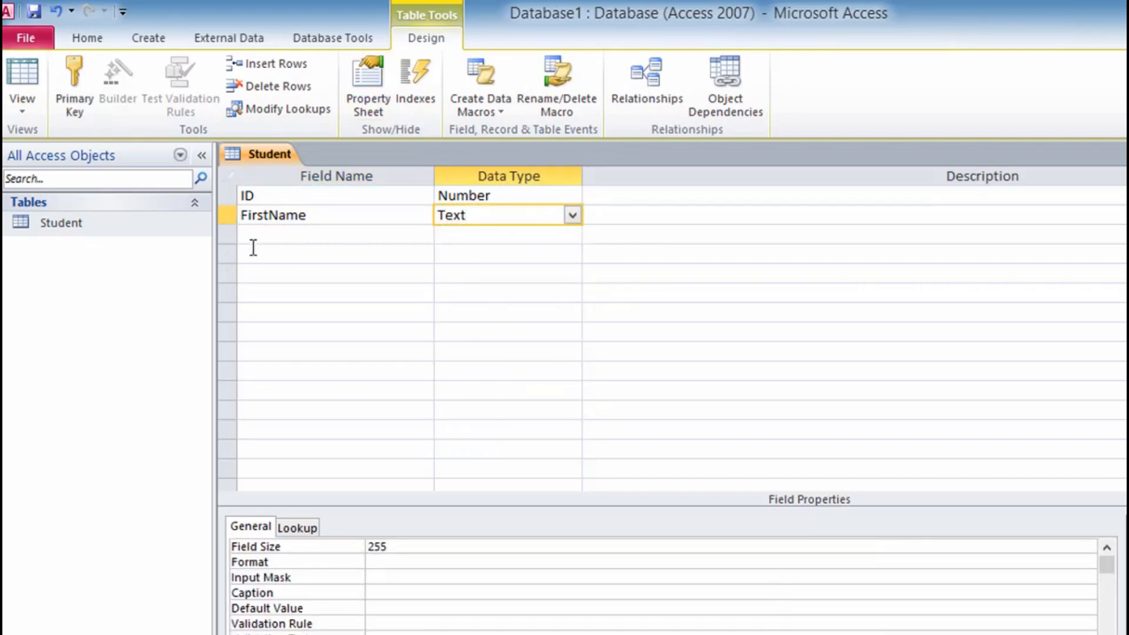
- Add a field named LastName with the Text data type below FirstName
left_click(269, 232)
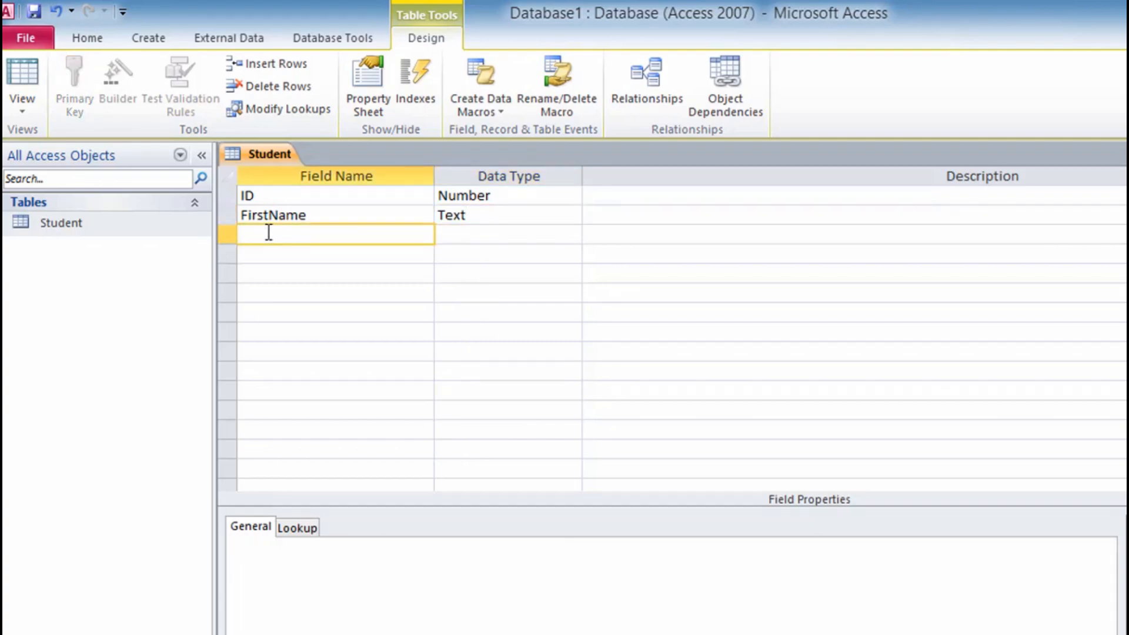
type("LastName")
left_click(519, 231)
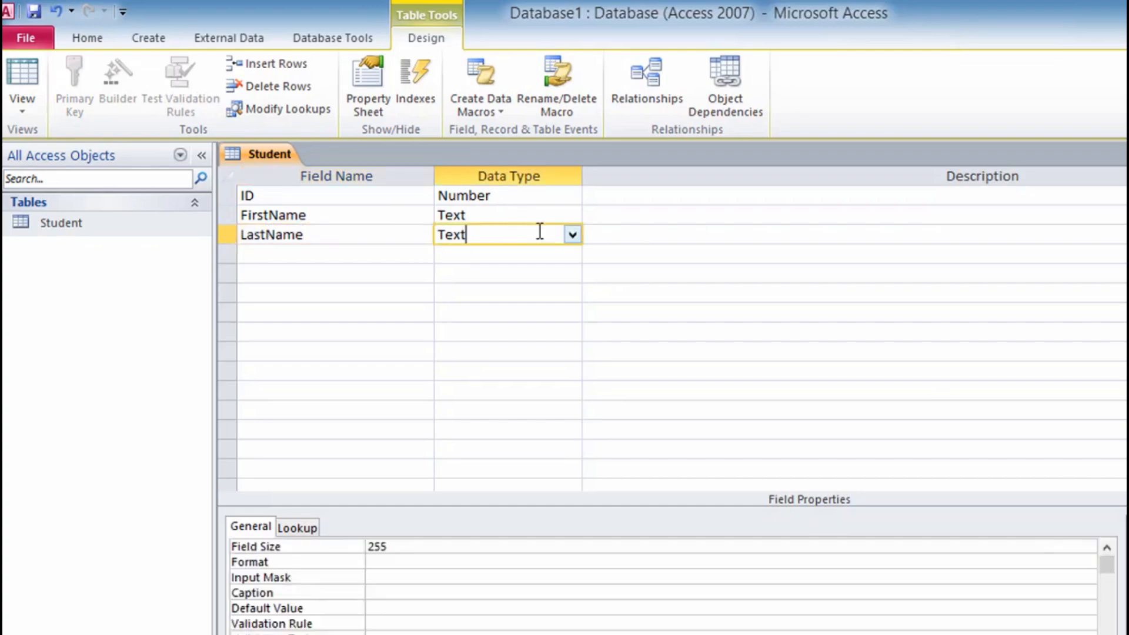
left_click(535, 256)
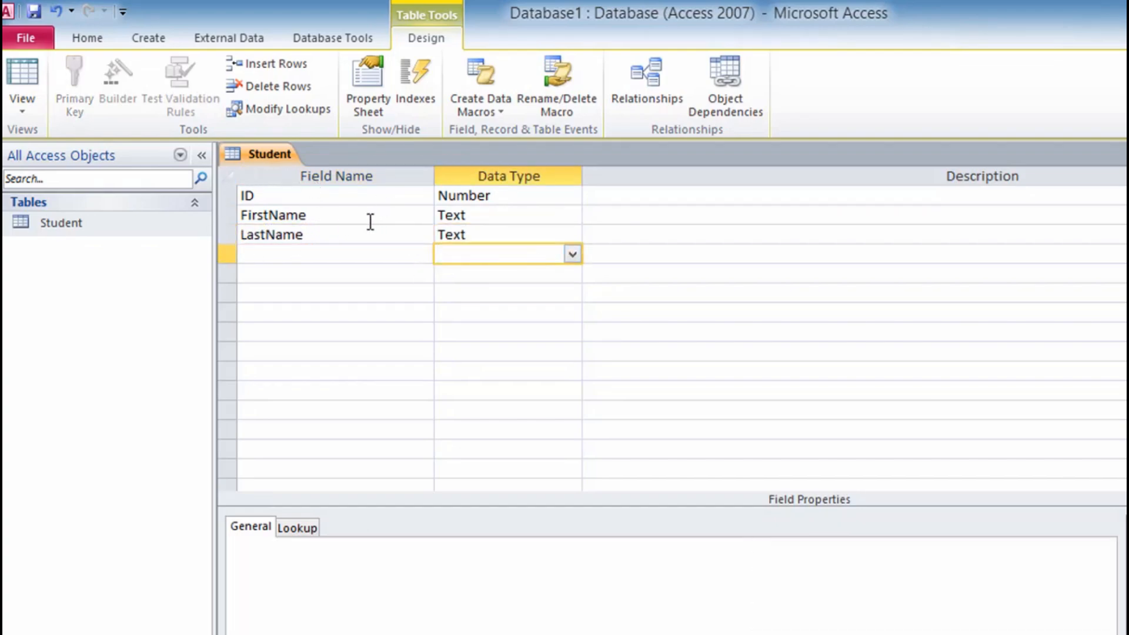
- Switch the Student table to Datasheet View and save its design changes
left_click(25, 109)
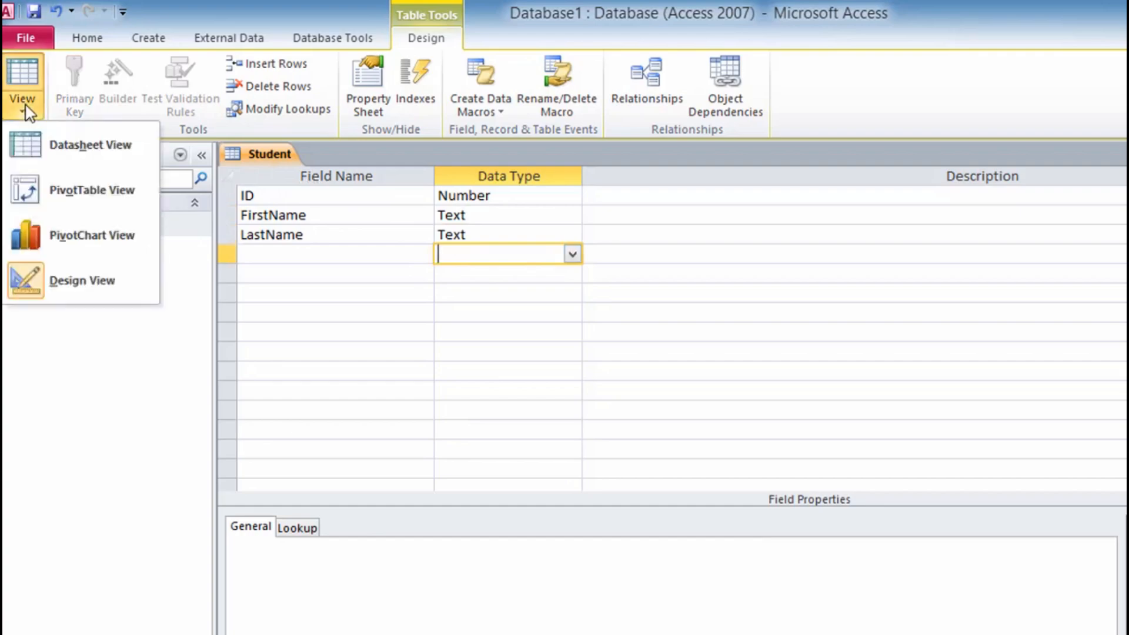
left_click(60, 151)
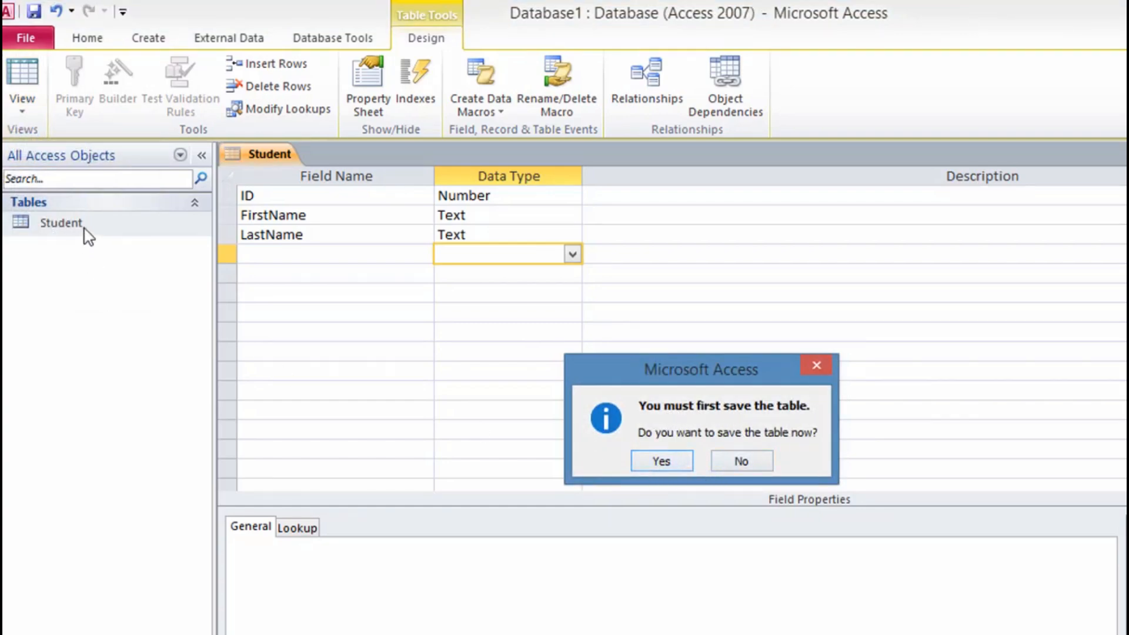
left_click(641, 462)
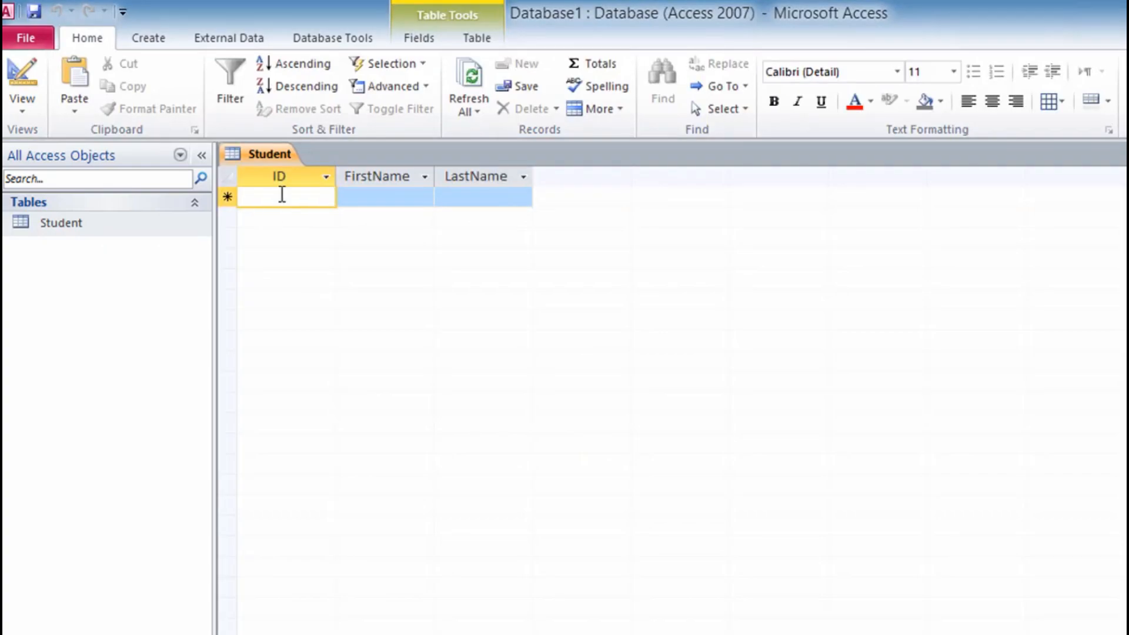
- Fill the first Student record with ID 100 and the student's first and last names
type("1")
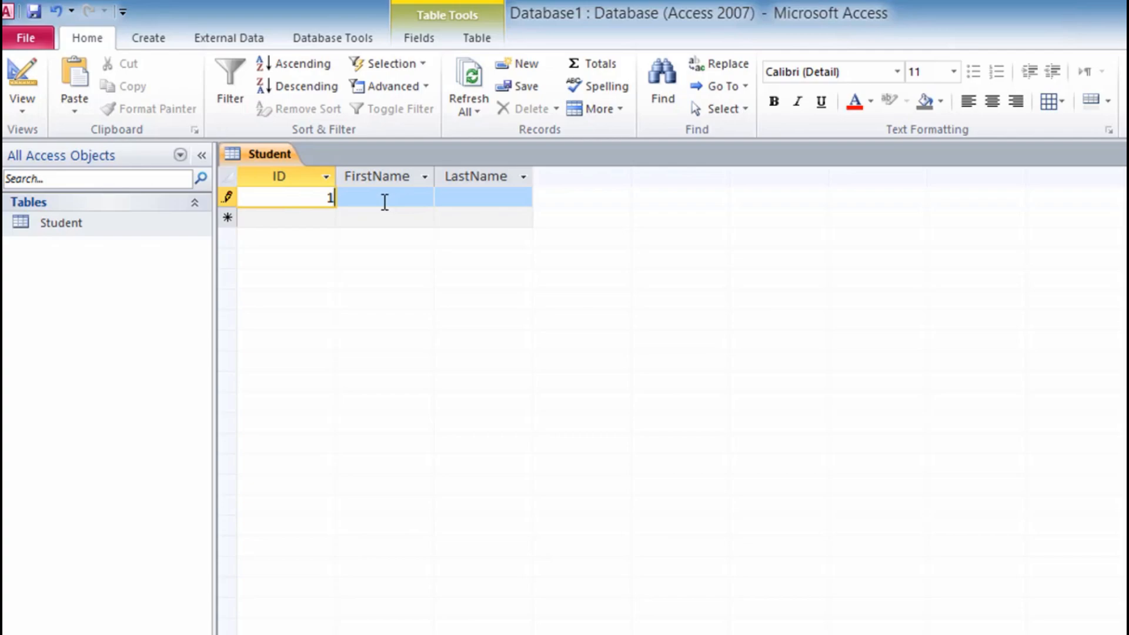
type("00")
left_click(359, 195)
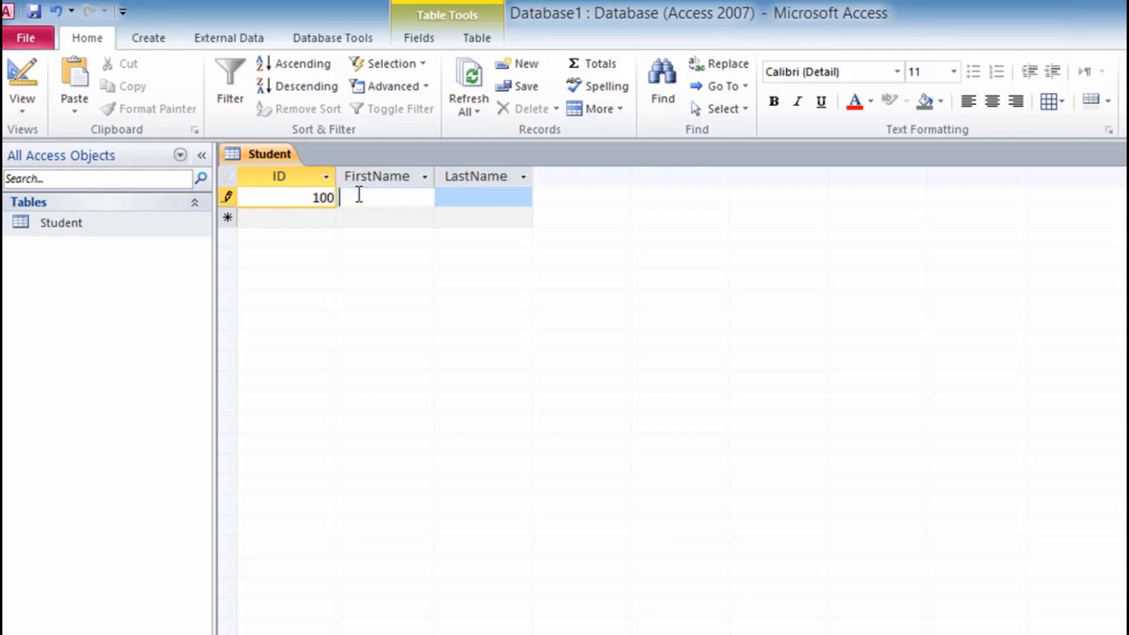
type("amit")
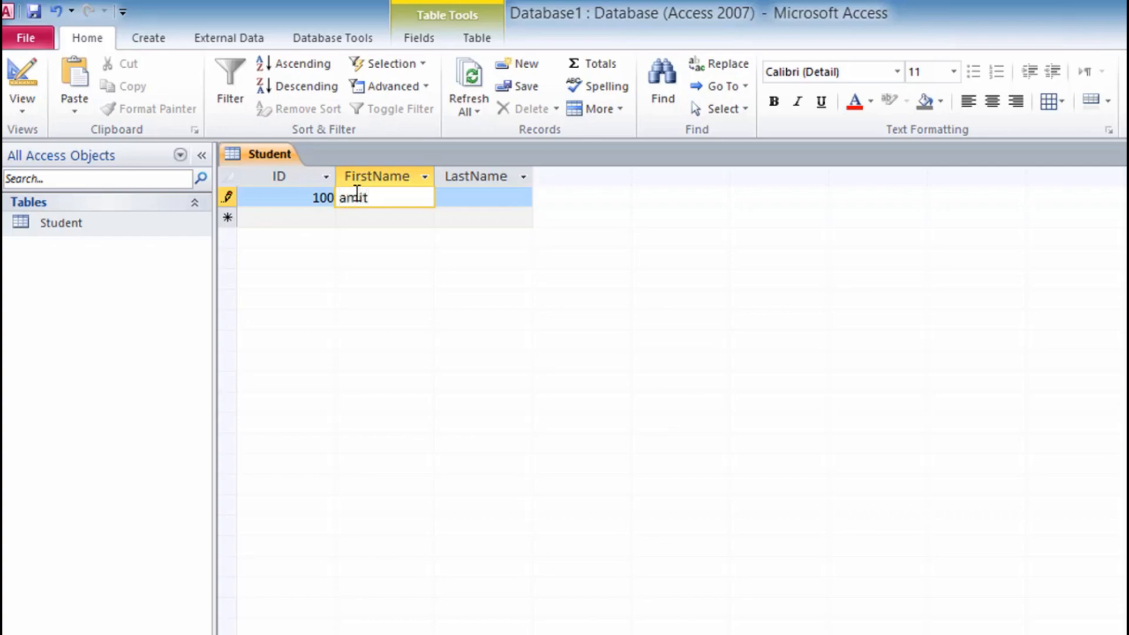
left_click(509, 199)
type("sharma")
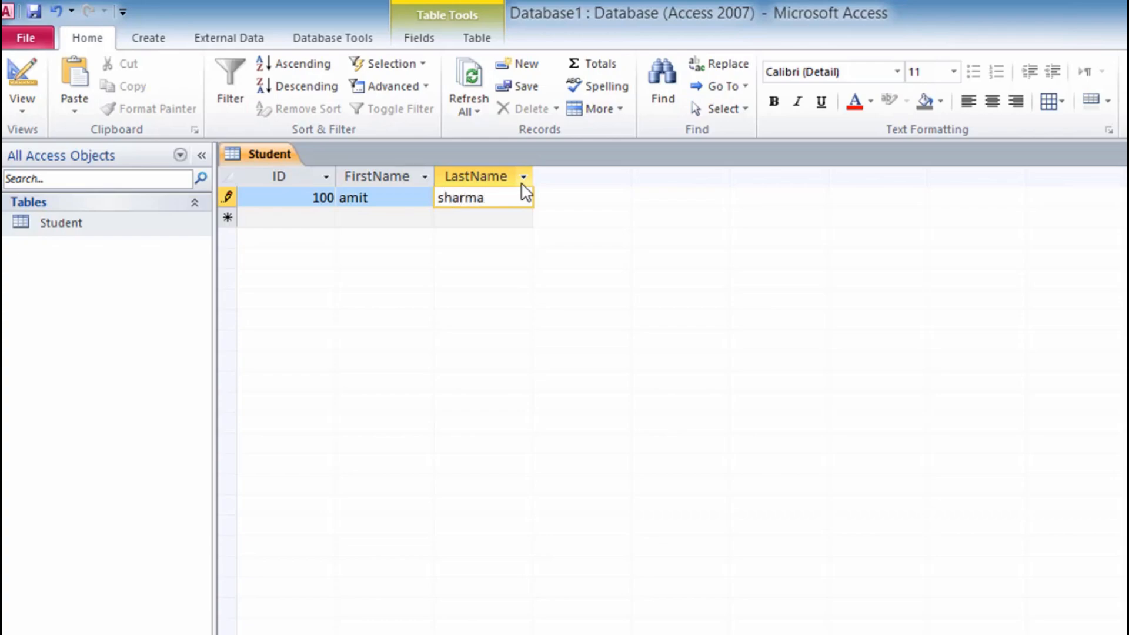
left_click(240, 200)
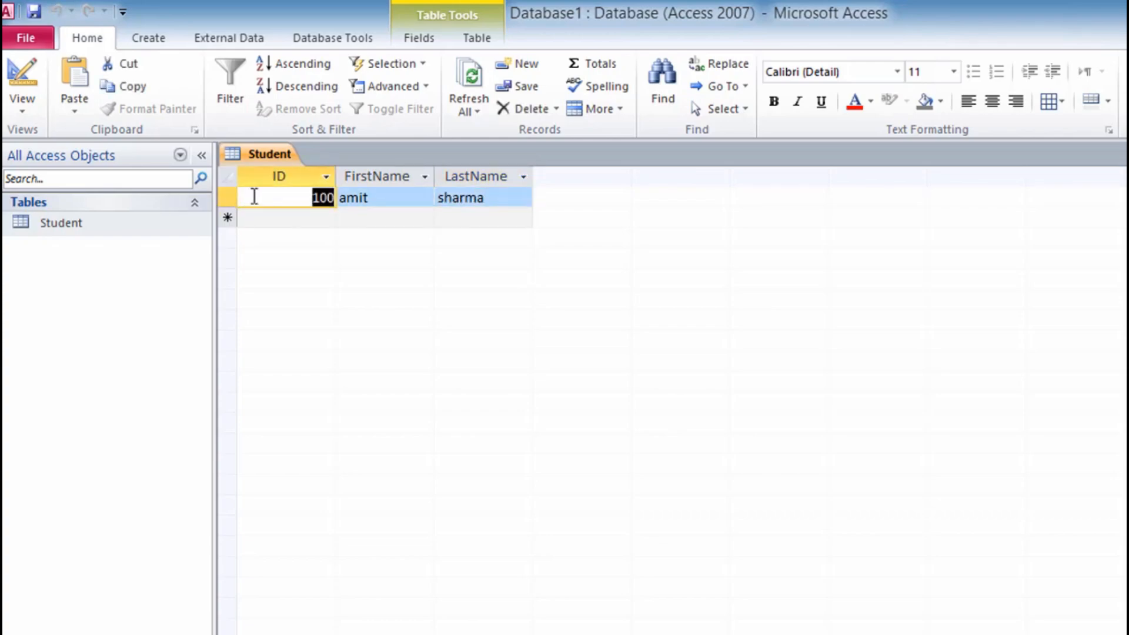
- Fill the second Student record with ID 101 and the student's first and last names
left_click(291, 217)
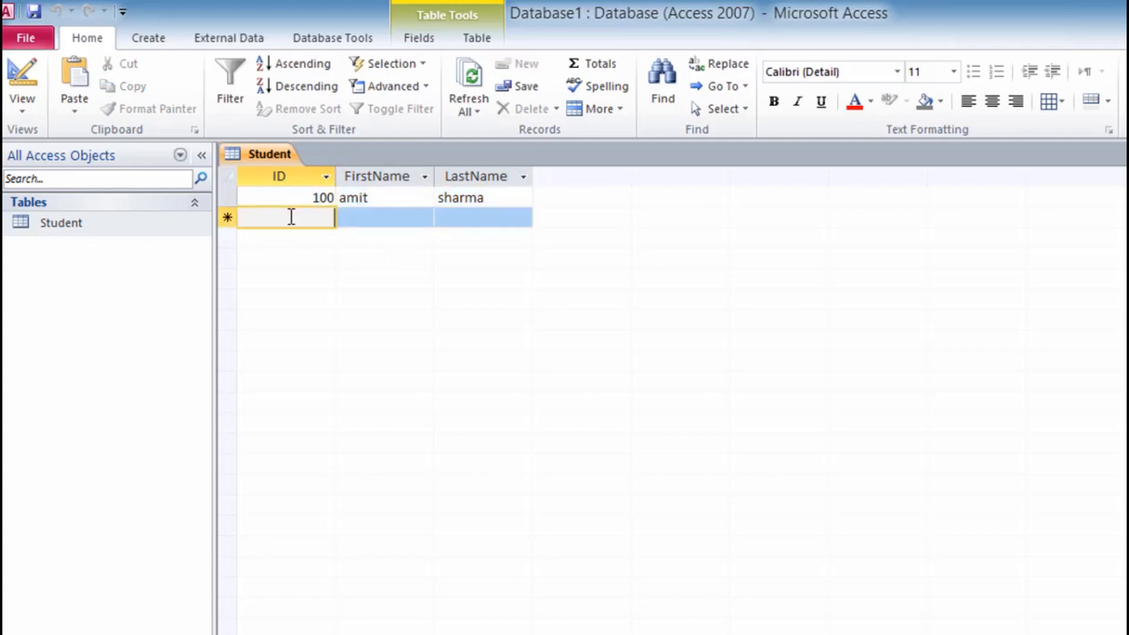
type("101")
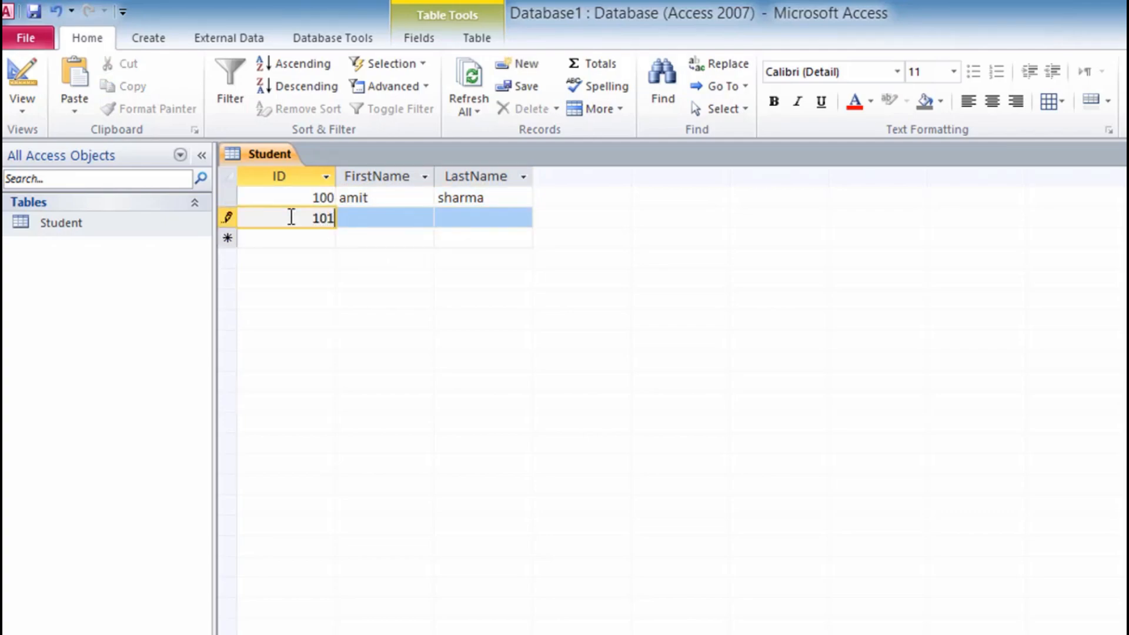
left_click(362, 217)
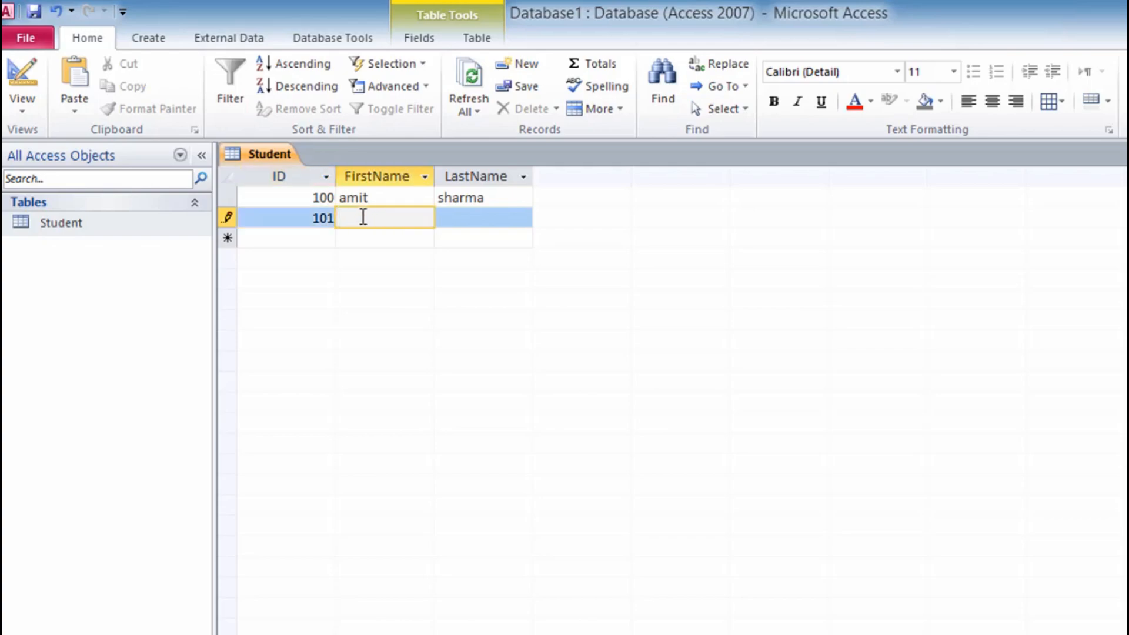
type("vikas")
left_click_drag(369, 221, 359, 223)
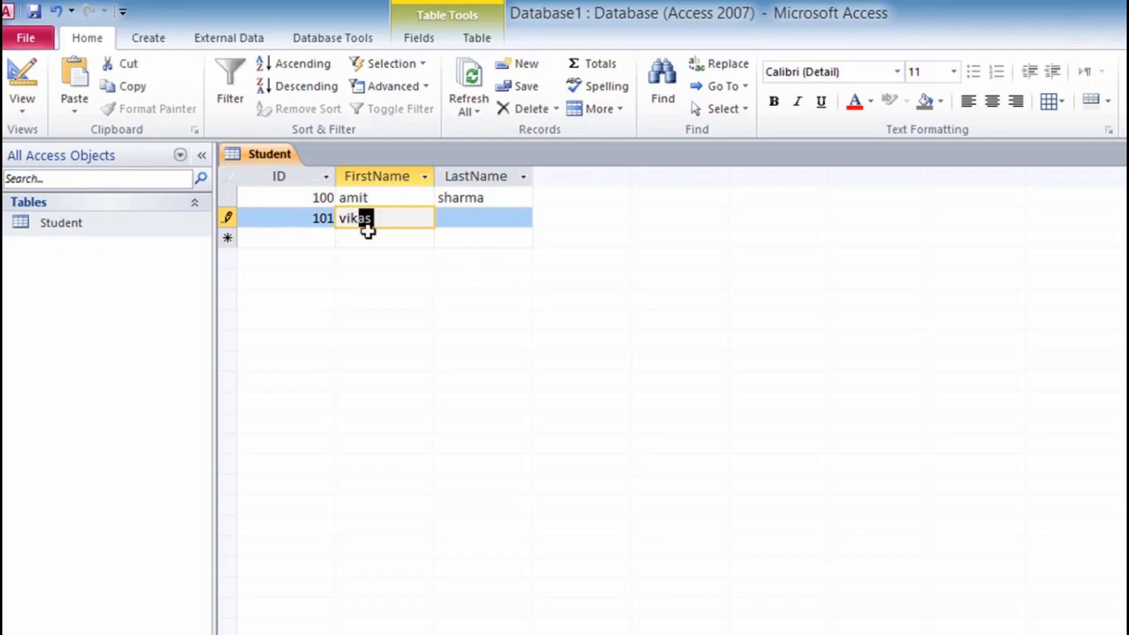
key("BackSpace")
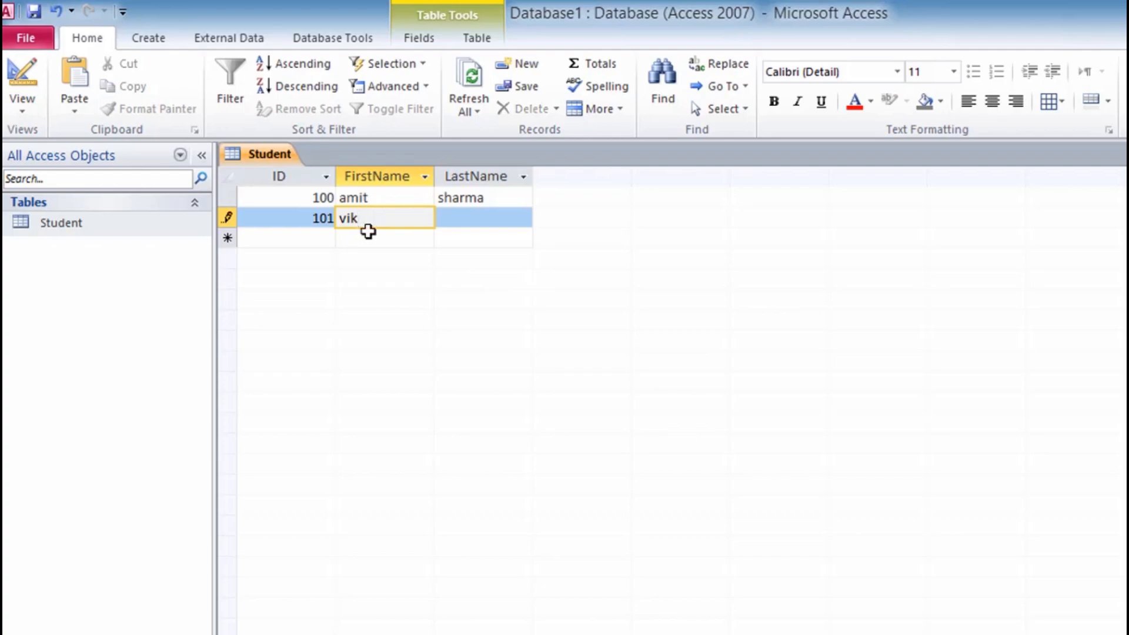
type("ki")
left_click(500, 219)
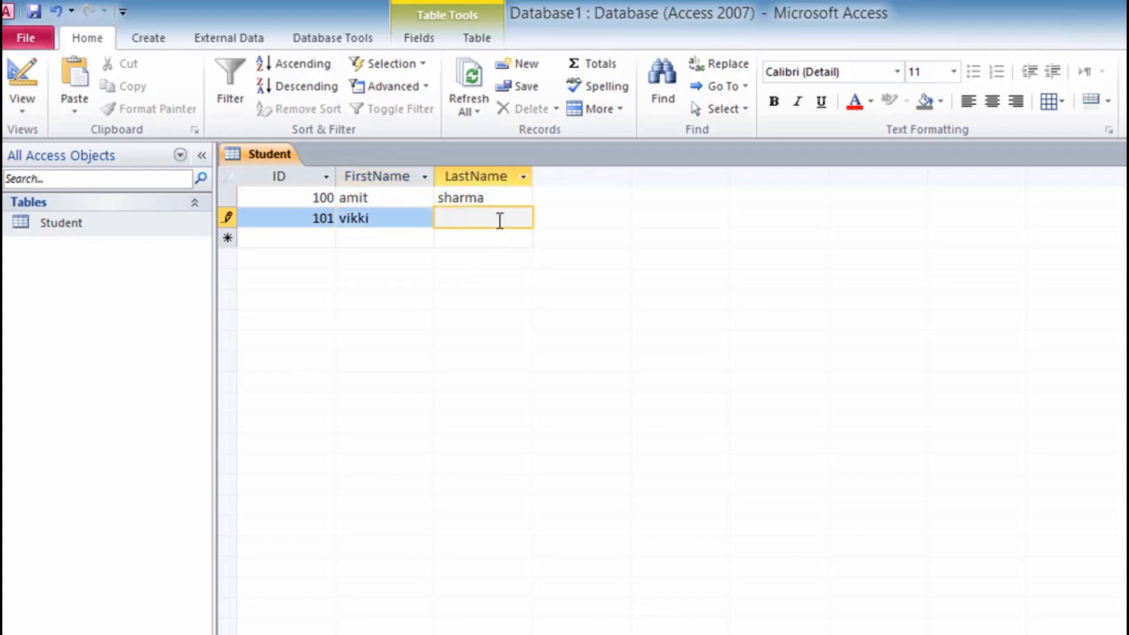
type("gupta")
left_click(490, 244)
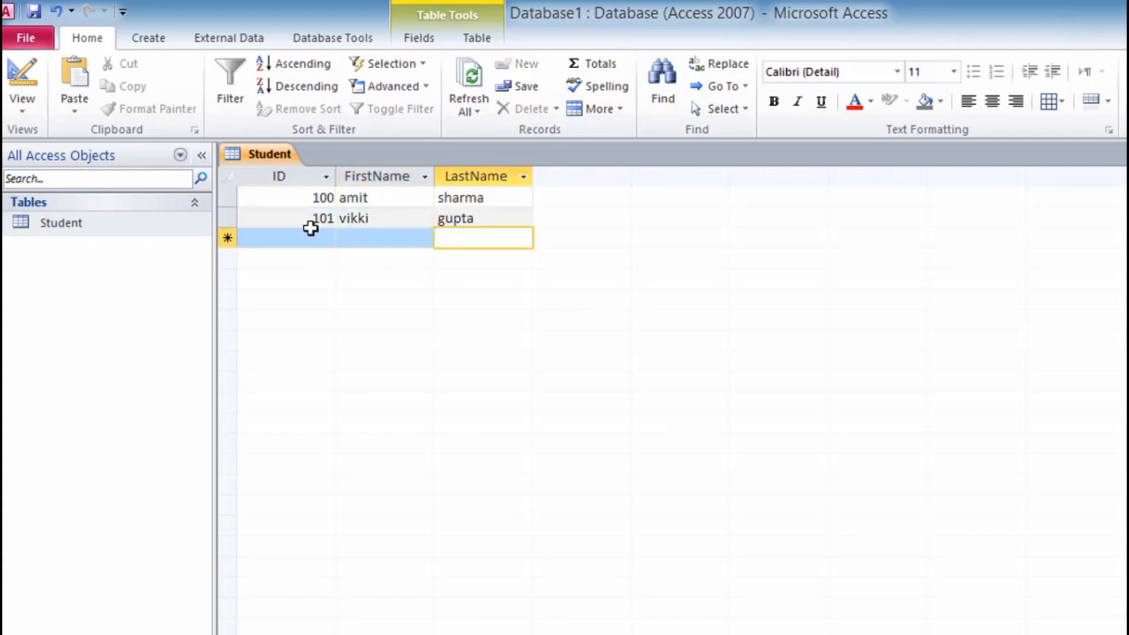
- Fill the third Student record with ID 102 and the student's first and last names
left_click(318, 240)
type("10")
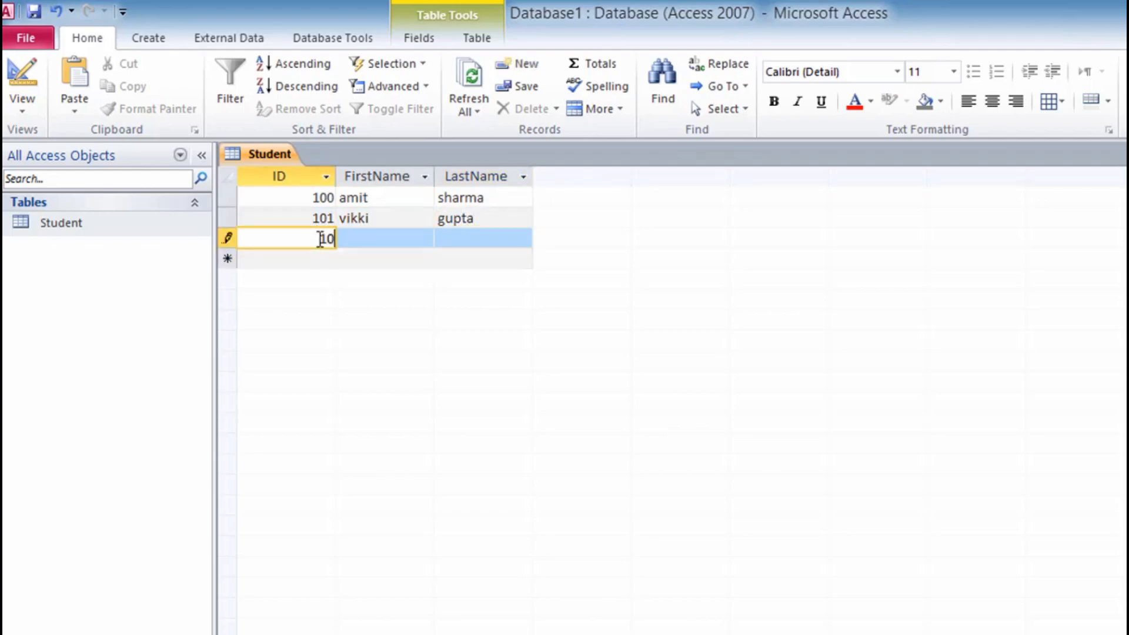
type("2")
left_click(365, 241)
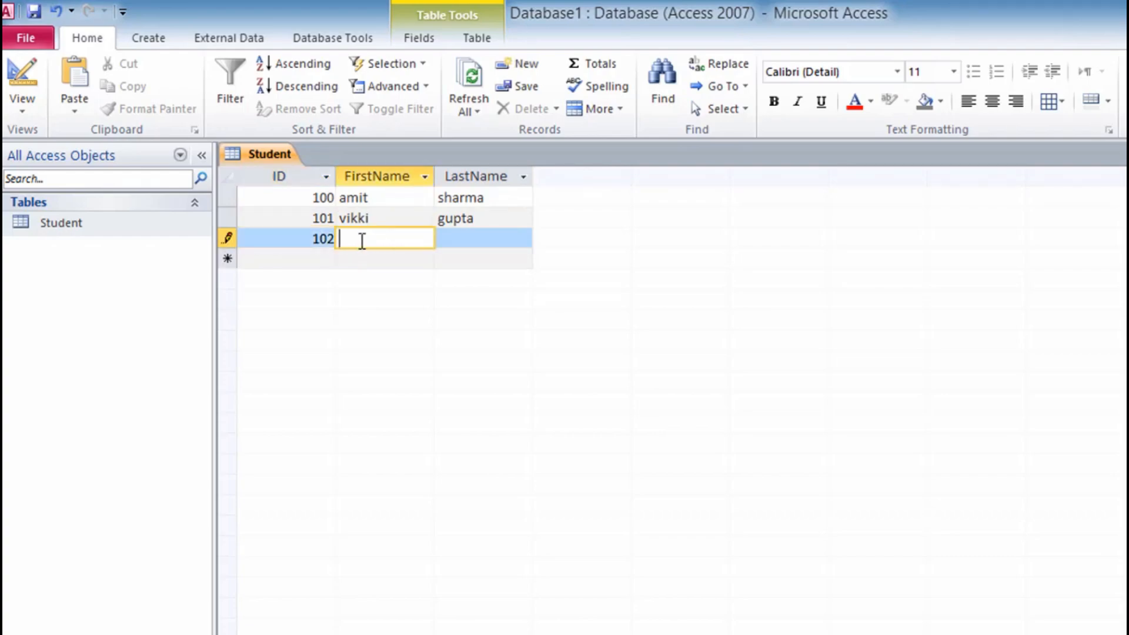
type("rahul")
left_click(488, 241)
type("savita")
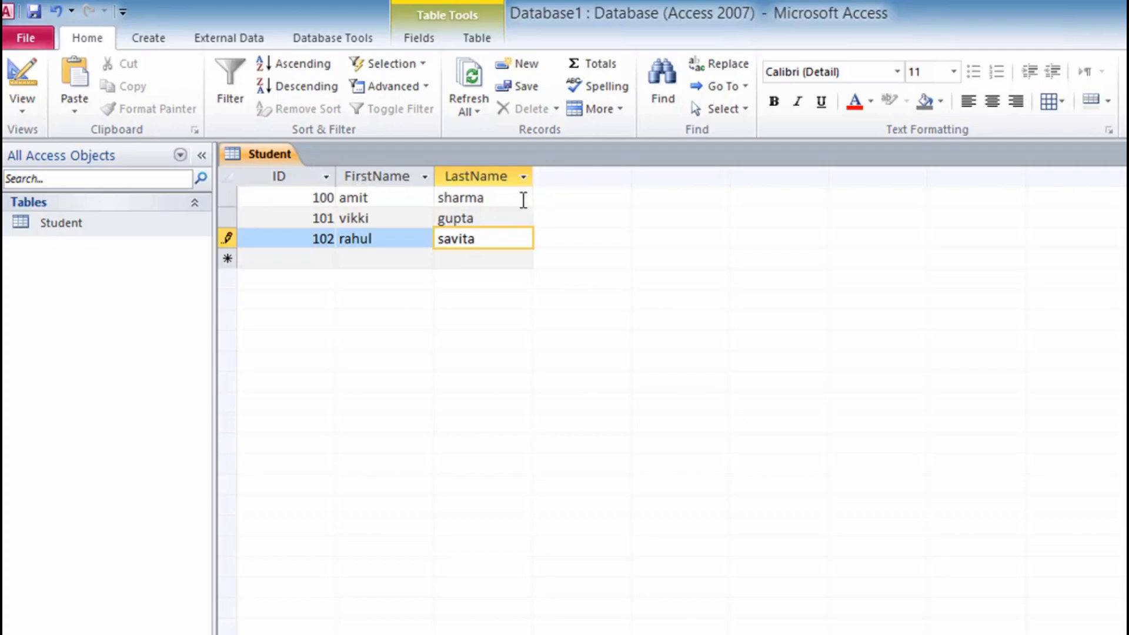
- Switch the Student table to Design View and add an Address field with the Text data type below LastName
left_click(23, 112)
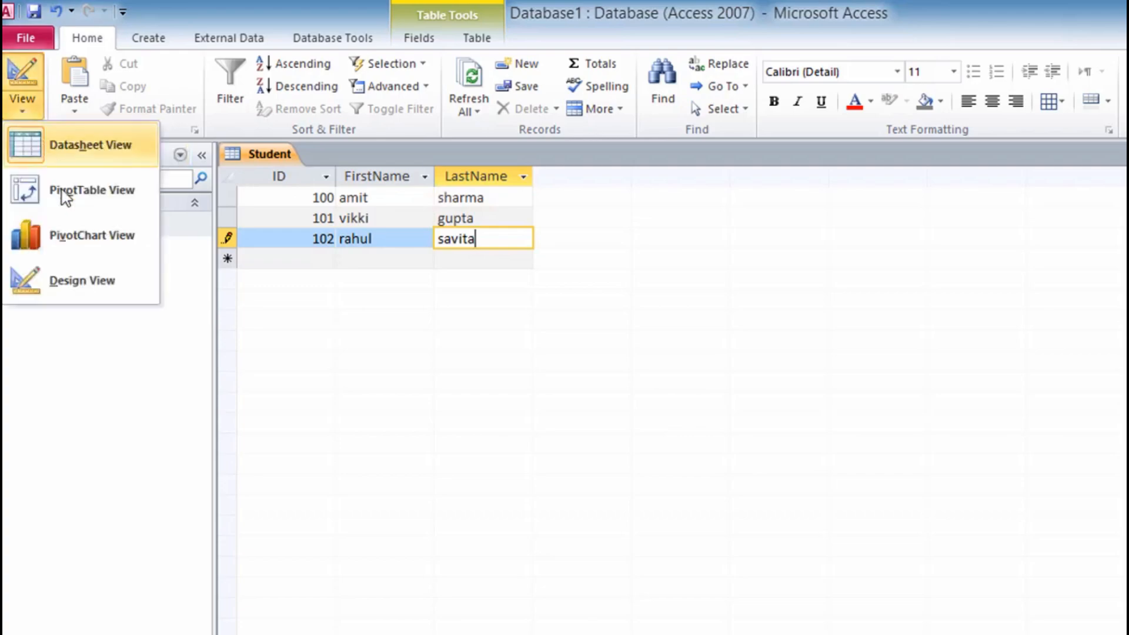
left_click(97, 281)
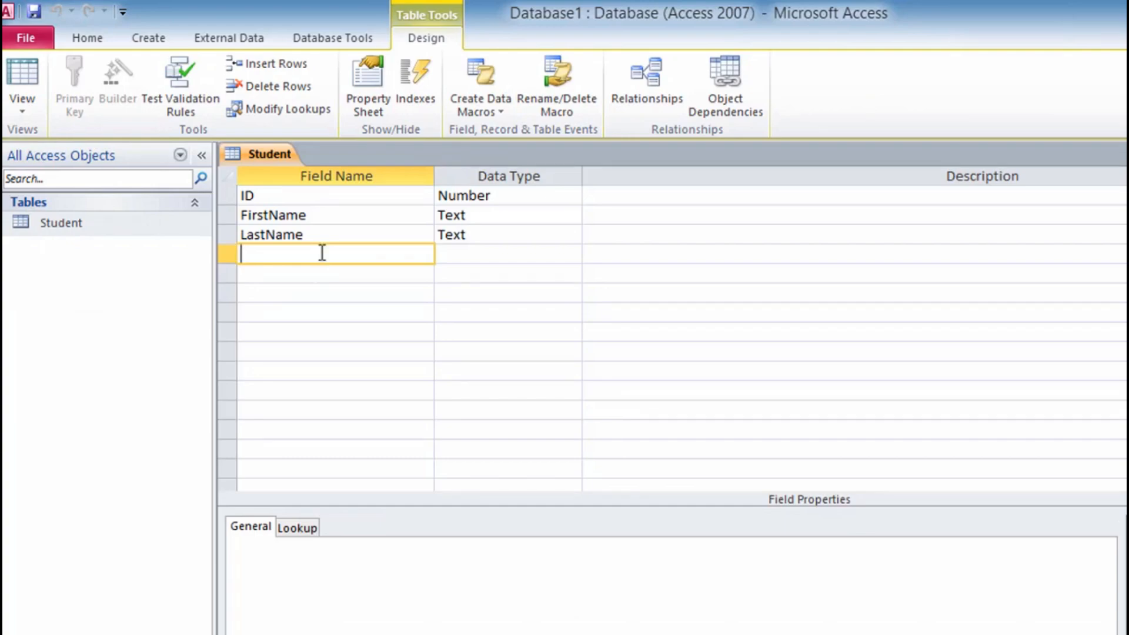
type("Address")
left_click(453, 253)
left_click(572, 254)
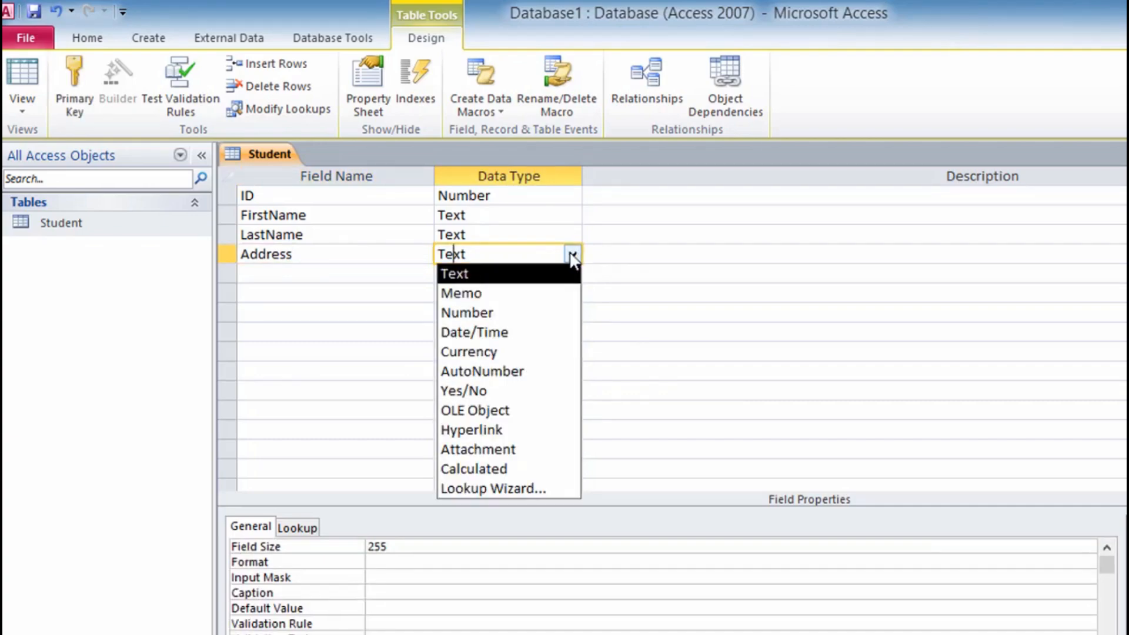
left_click(374, 273)
- Add a field named MobileNo with the Number data type below the Address field
left_click(373, 273)
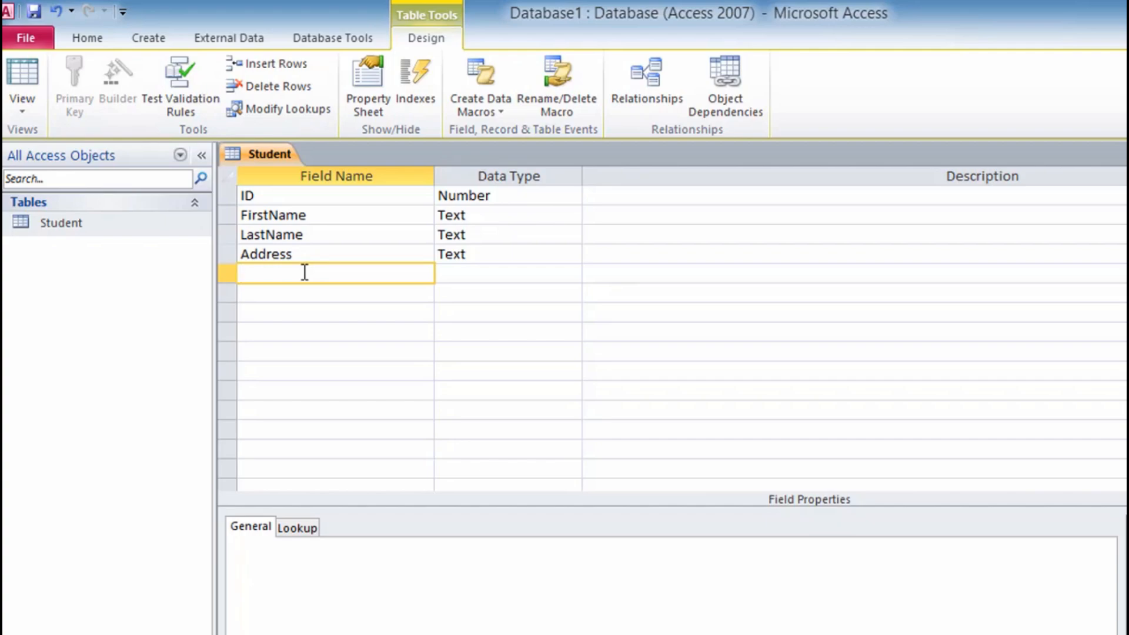
type("mobile")
left_click_drag(241, 274, 249, 275)
type("M")
key("End")
type("No")
left_click(503, 273)
left_click(575, 275)
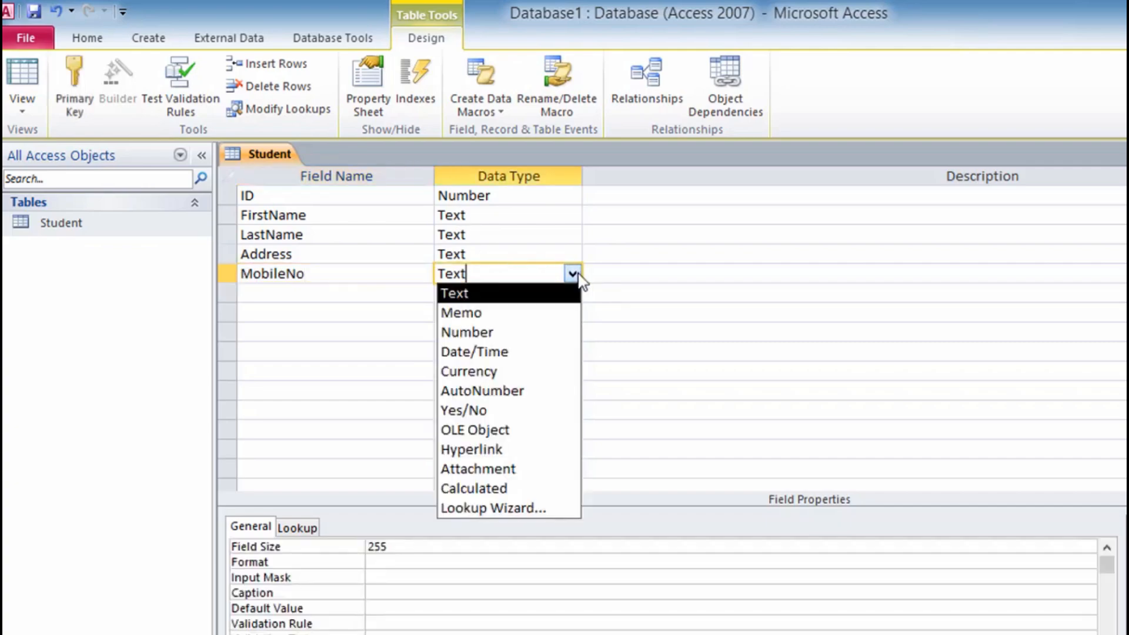
left_click(512, 333)
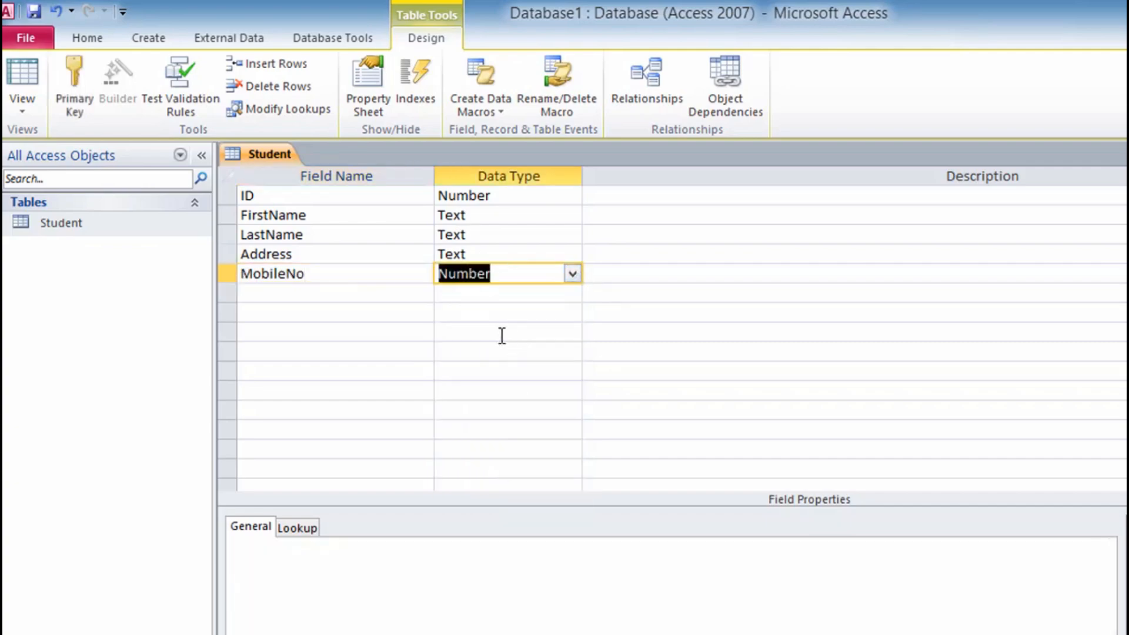
left_click(281, 294)
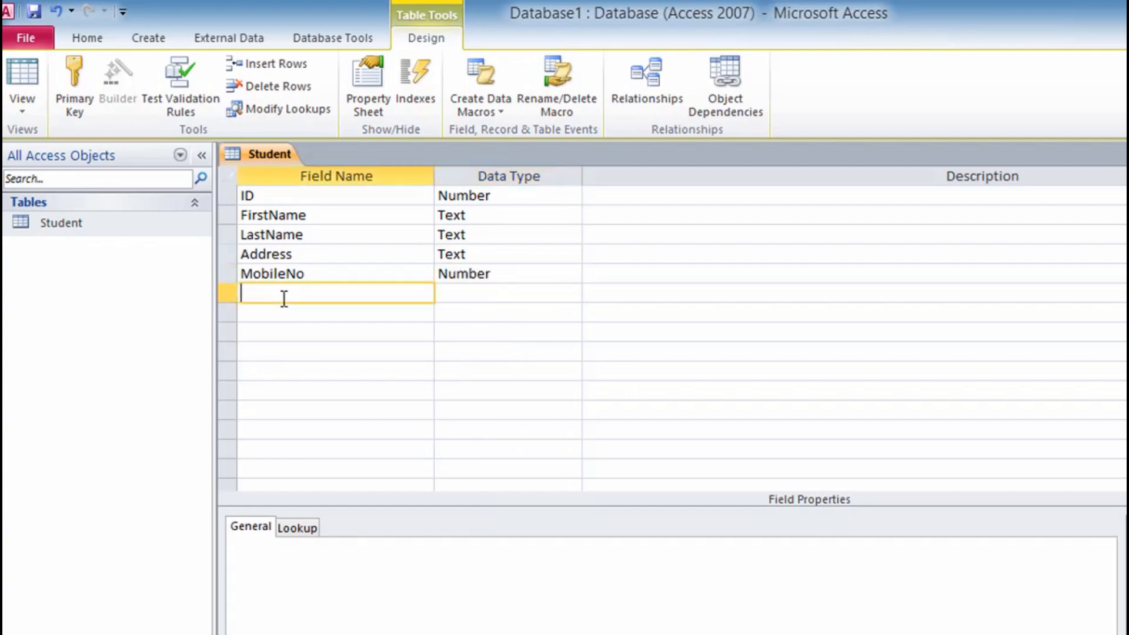
- Save the Student table's added fields and return it to Datasheet View
left_click(39, 113)
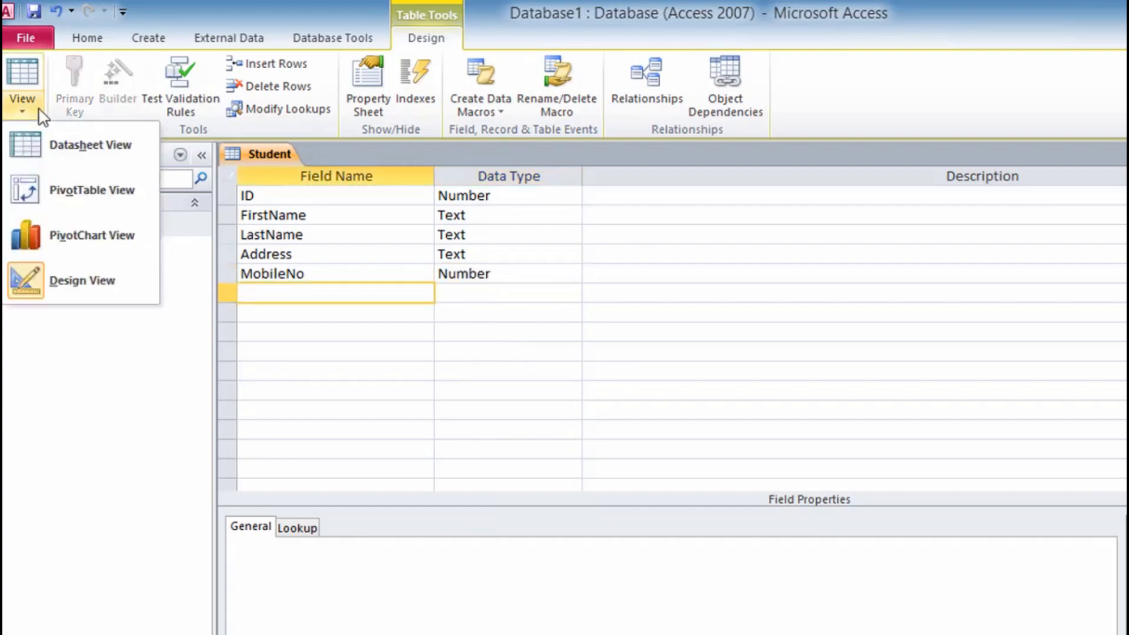
left_click(55, 143)
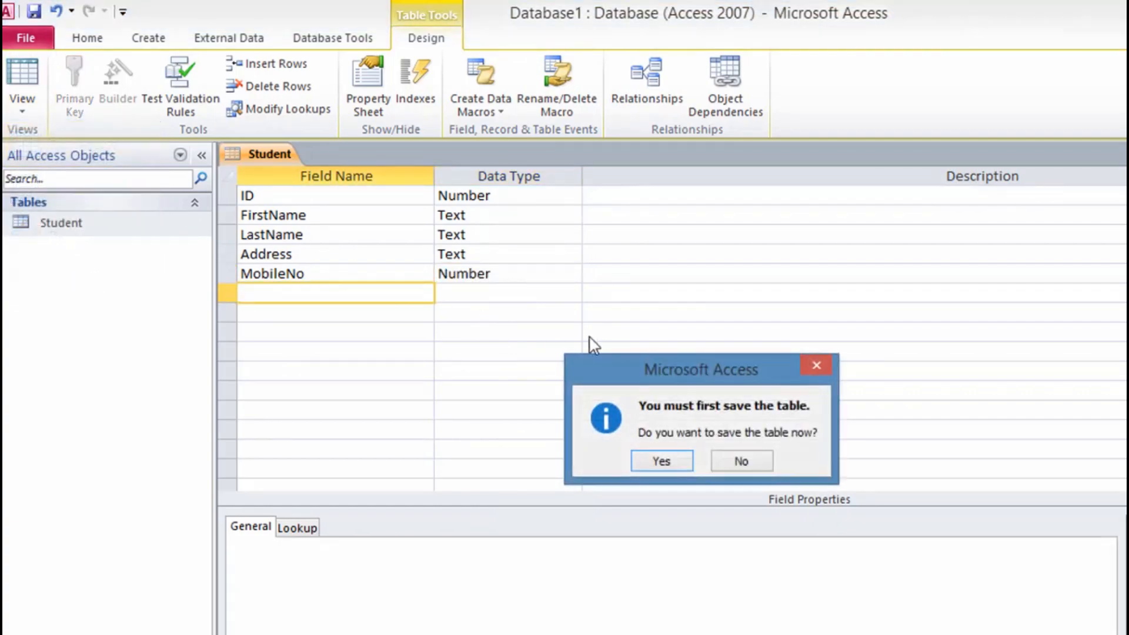
left_click(661, 461)
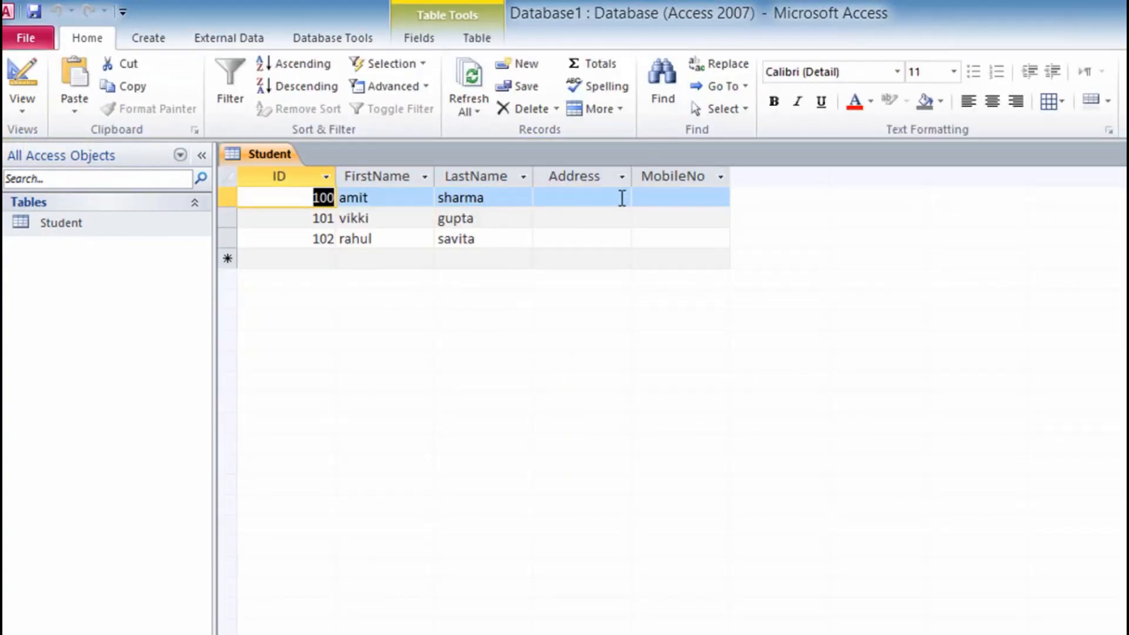
- Fill in the addresses for the records with IDs 100 and 101, and widen the Address column to fit the text
left_click(561, 198)
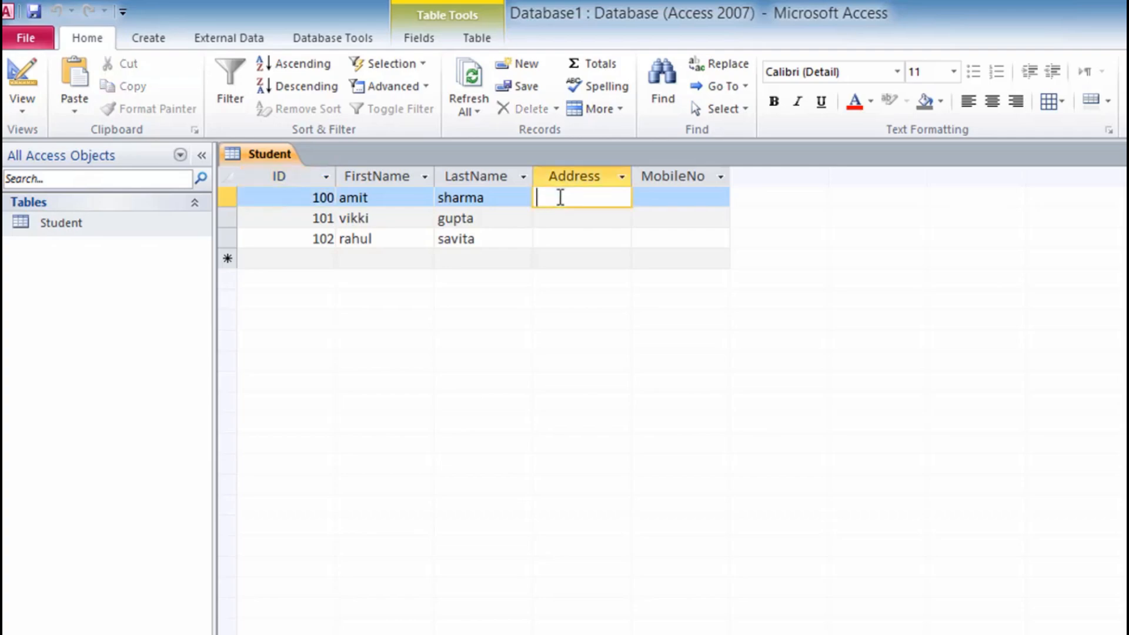
type("2a modern")
type(" col")
type("ony")
left_click(579, 216)
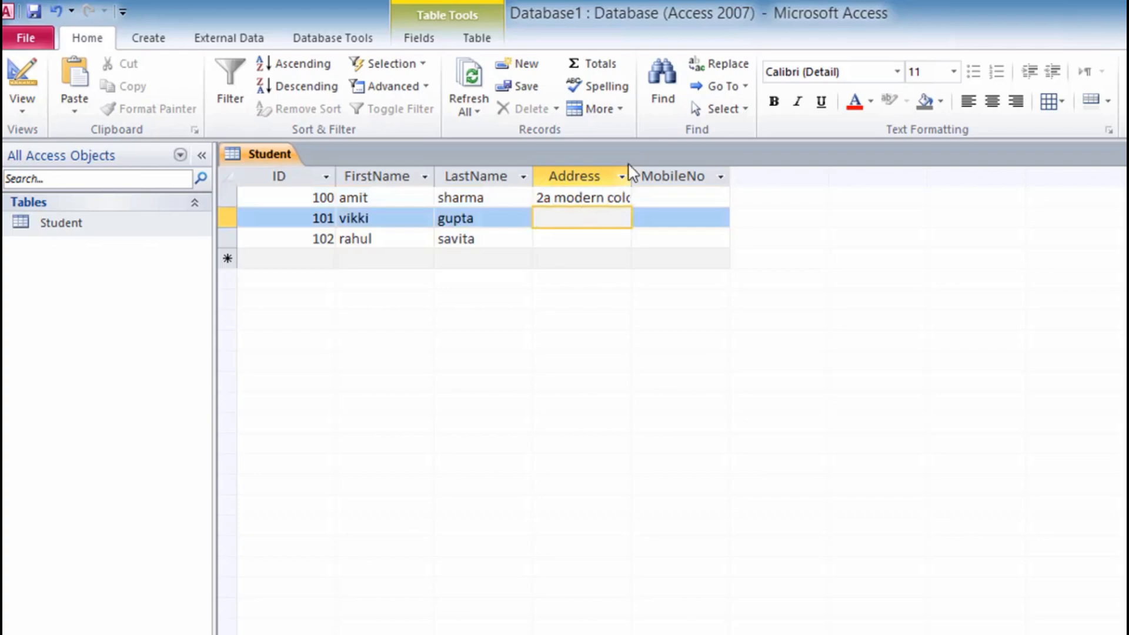
left_click_drag(634, 175, 641, 173)
left_click_drag(639, 171, 650, 171)
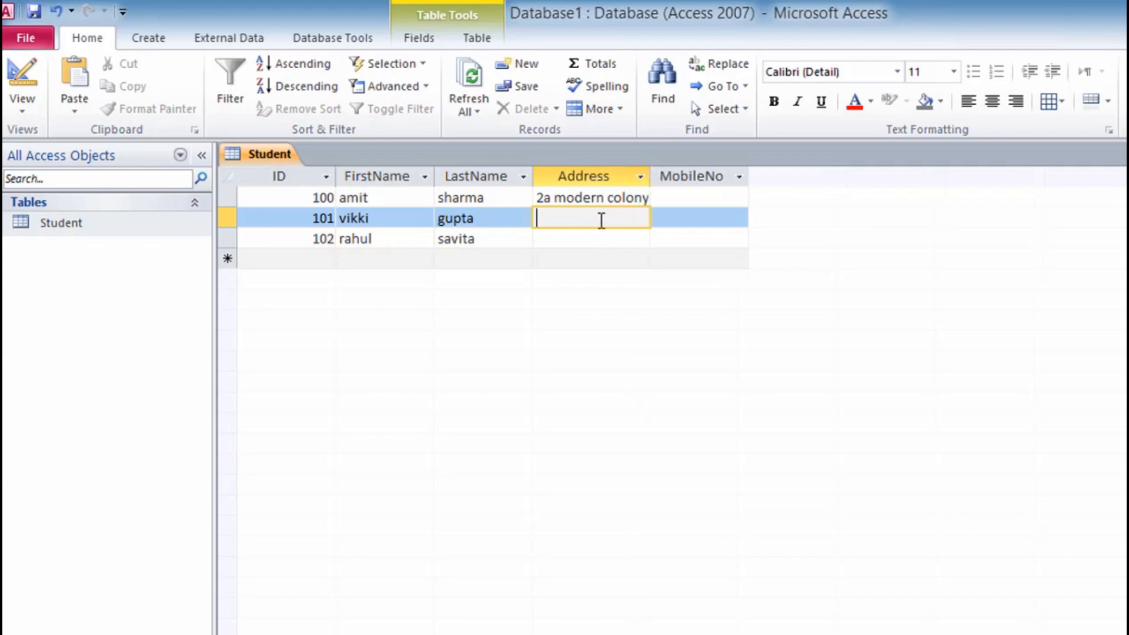
type("civil line")
- Fill in the students' mobile numbers in the MobileNo field for the records with IDs 100 and 101
left_click(705, 196)
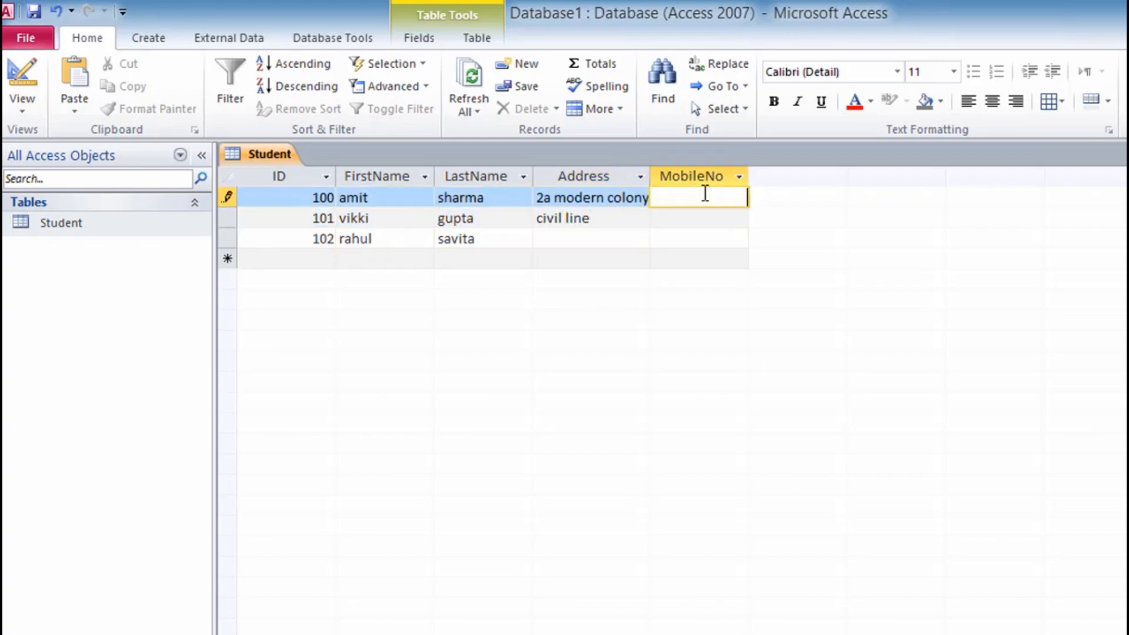
type("23333")
key("Down")
type("1")
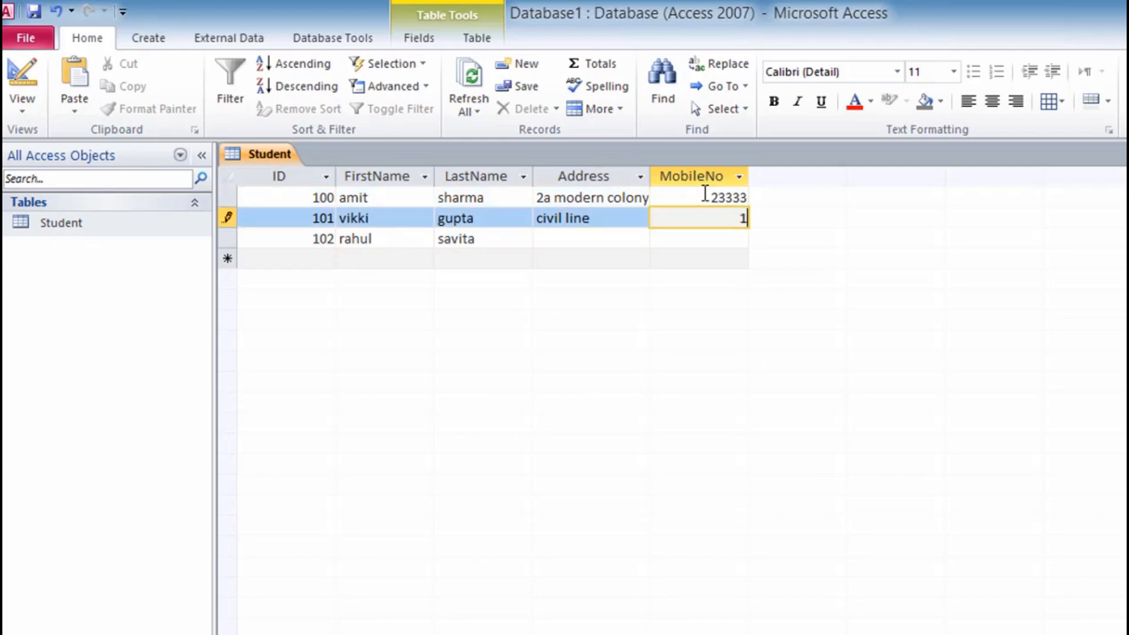
type("85624")
left_click(617, 238)
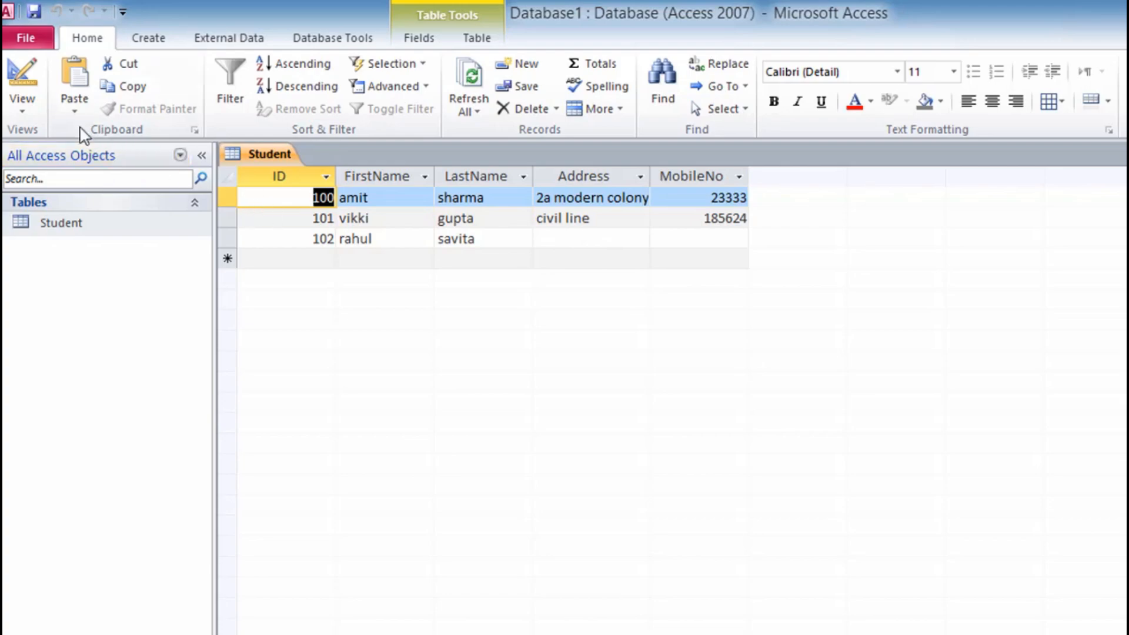
- Reopen the Student table in Design View and add a DOB field with the Date/Time data type below MobileNo
left_click(22, 108)
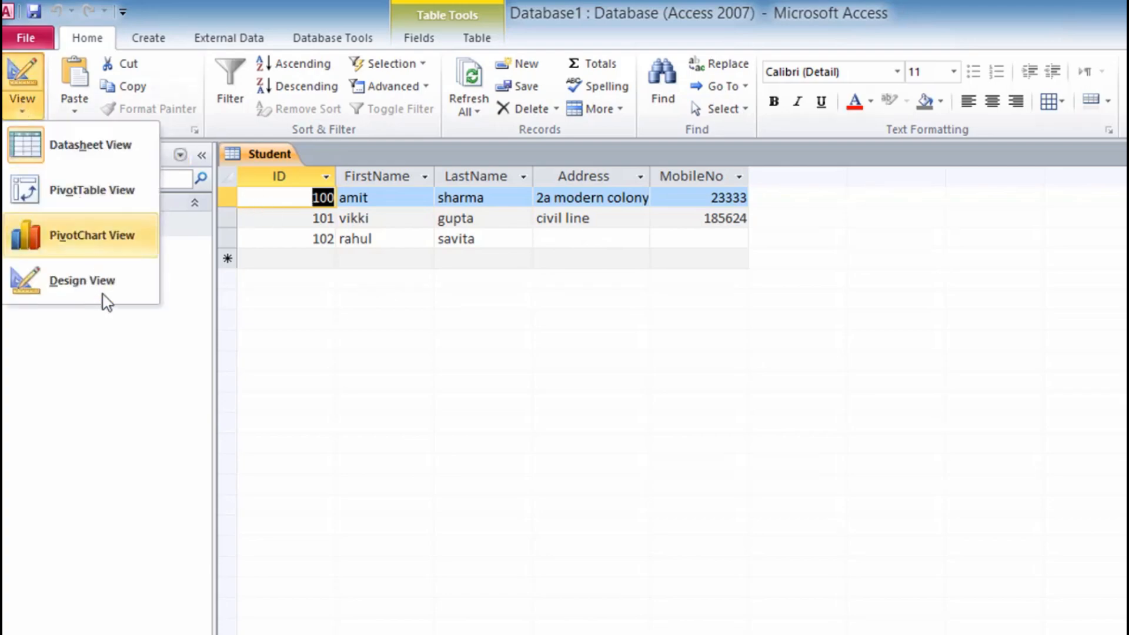
left_click(106, 302)
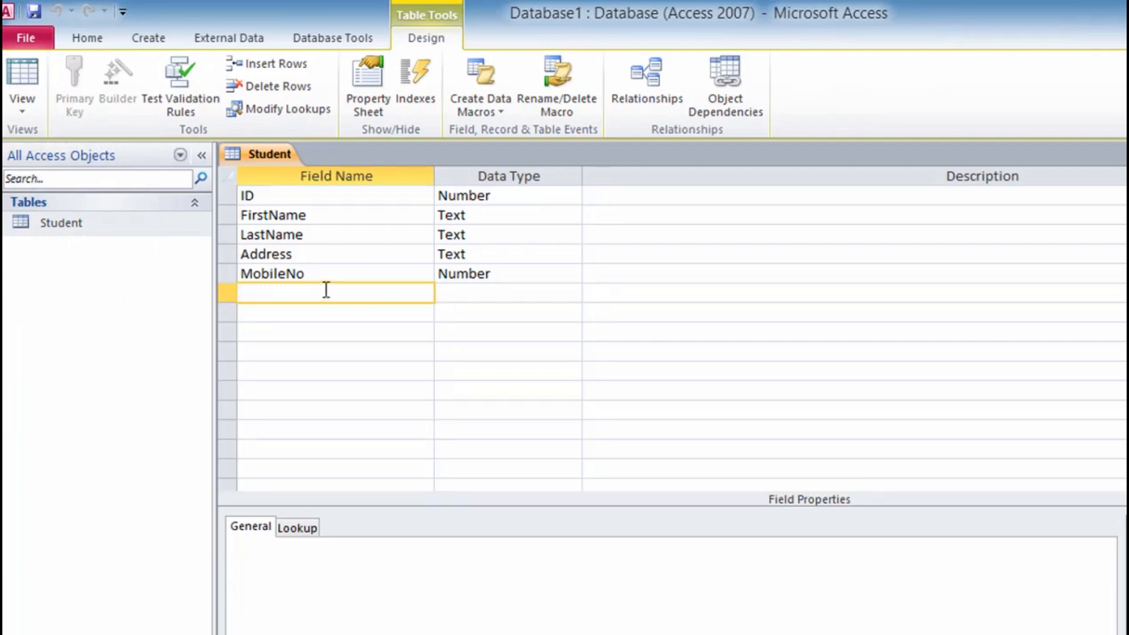
type("DOB")
left_click(463, 294)
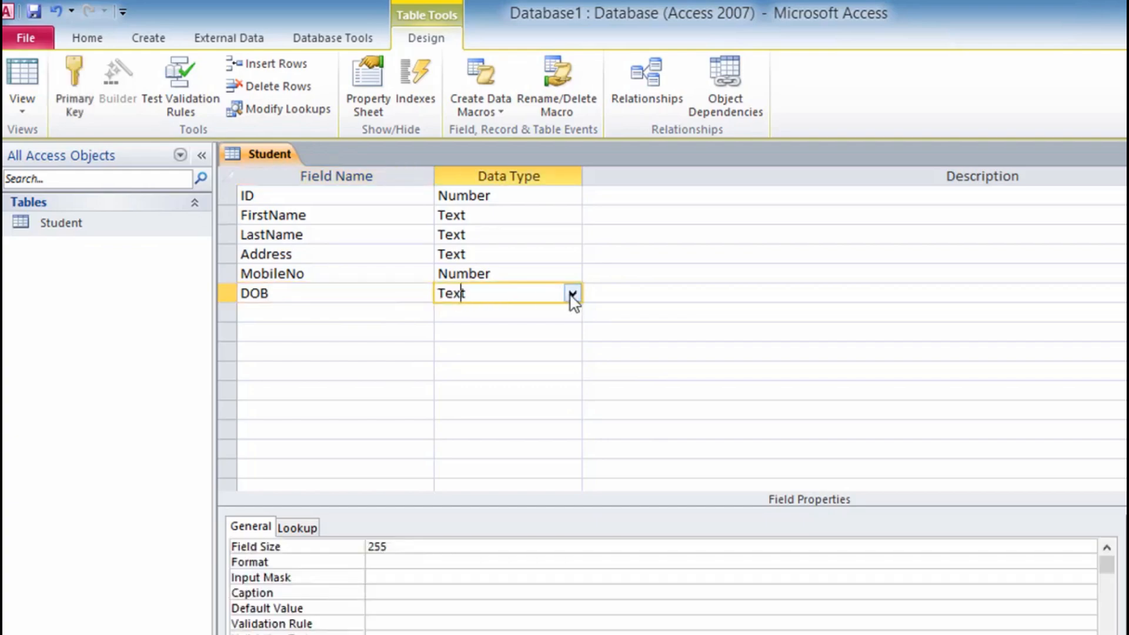
left_click(572, 293)
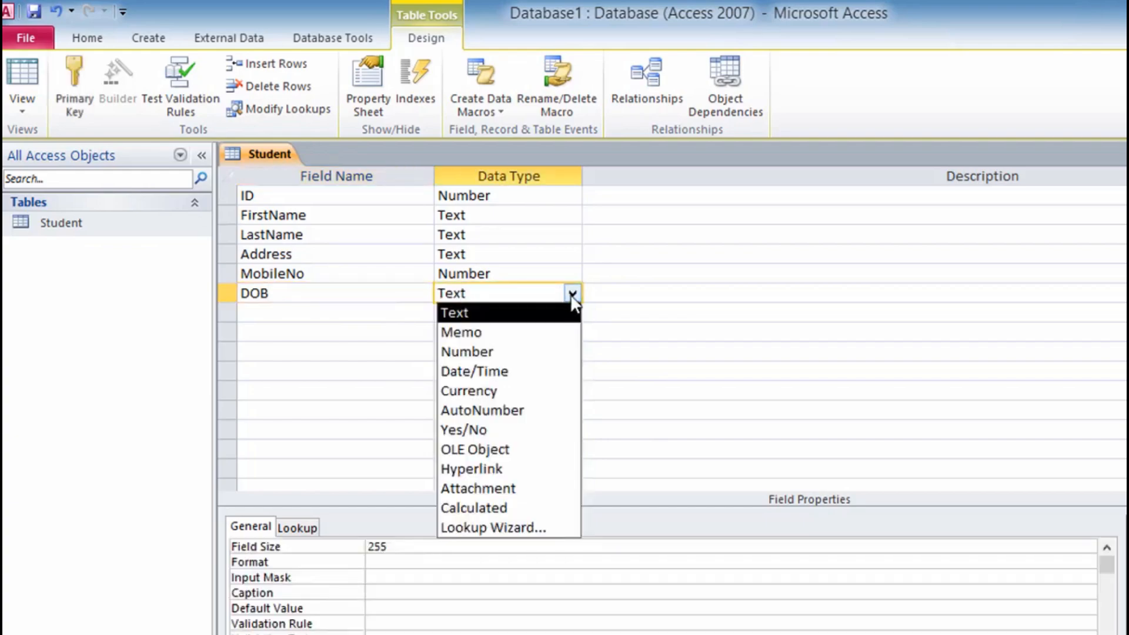
left_click(521, 371)
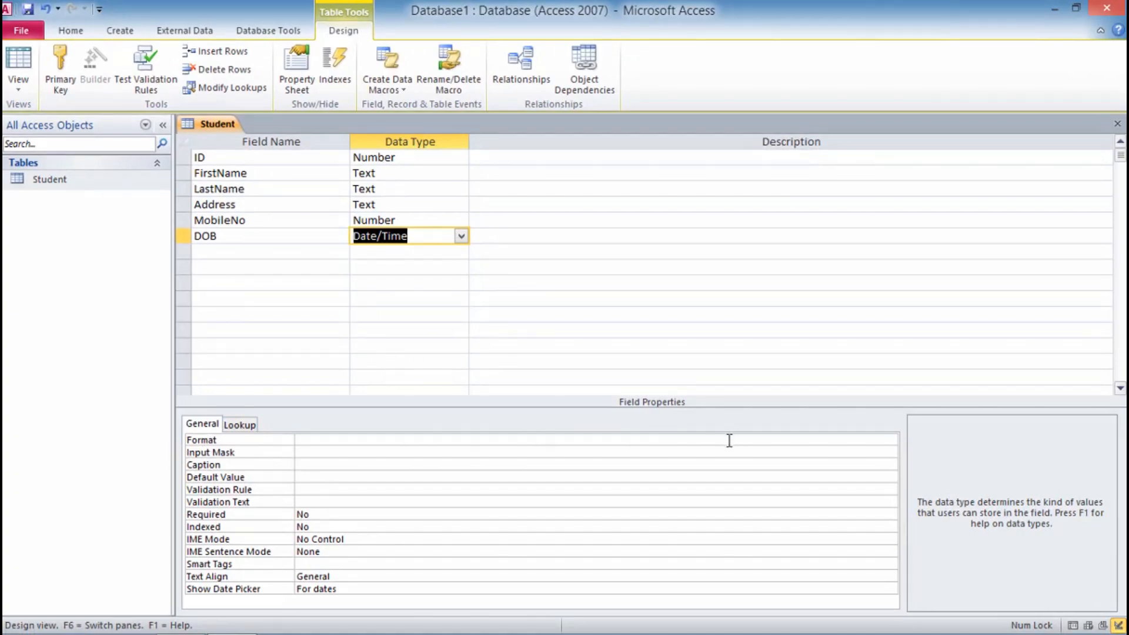
- Set the DOB field's Format property to Short Date
left_click(752, 440)
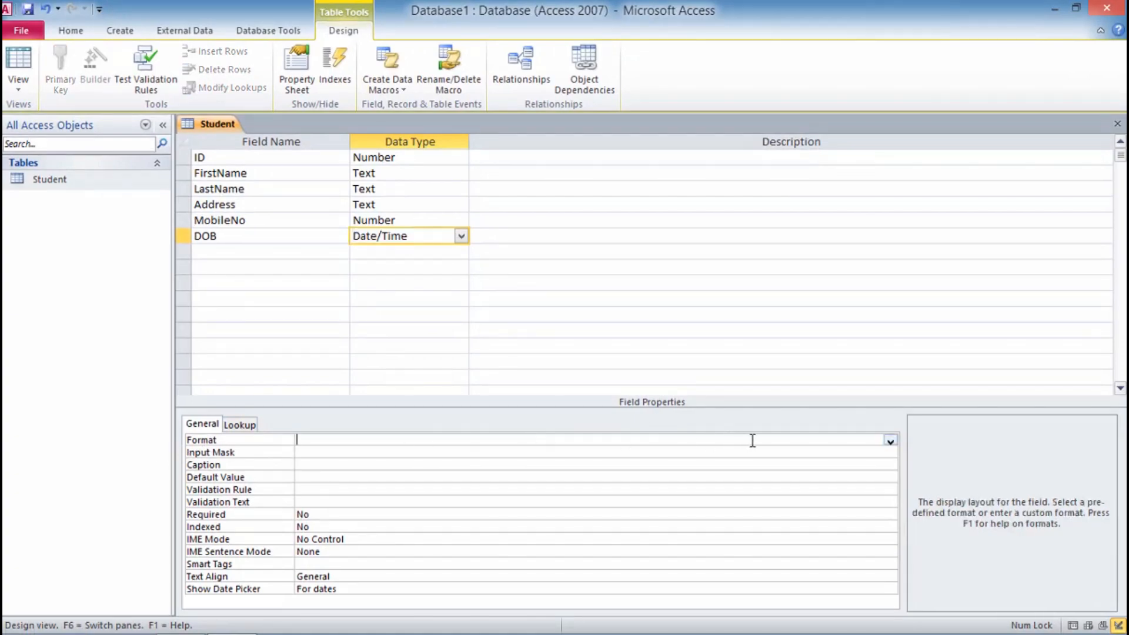
left_click(891, 441)
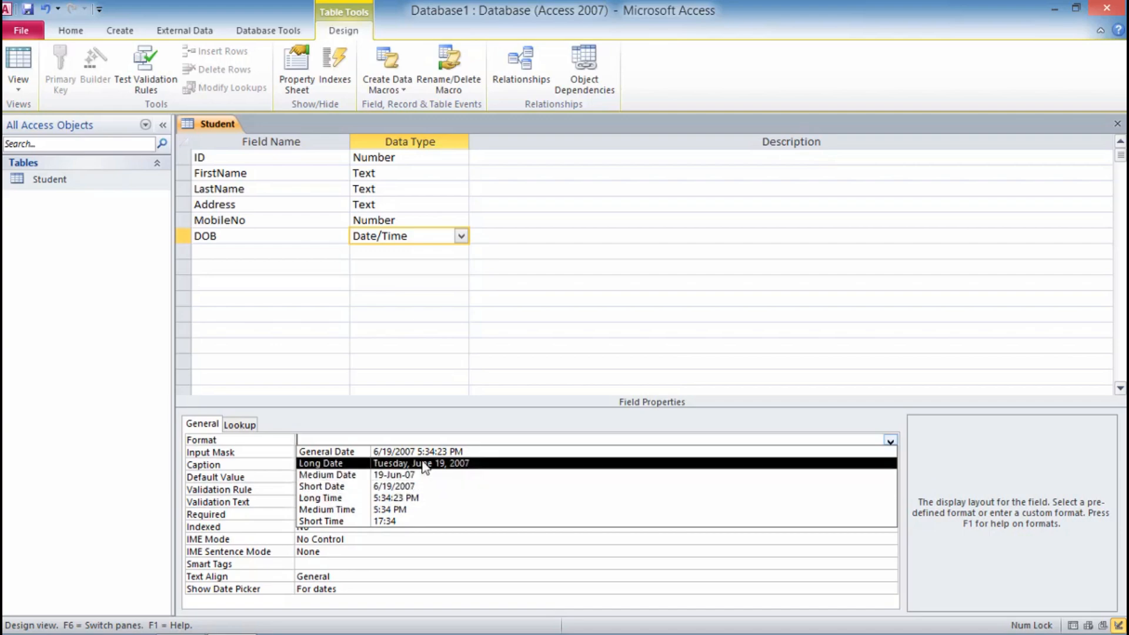
left_click(411, 493)
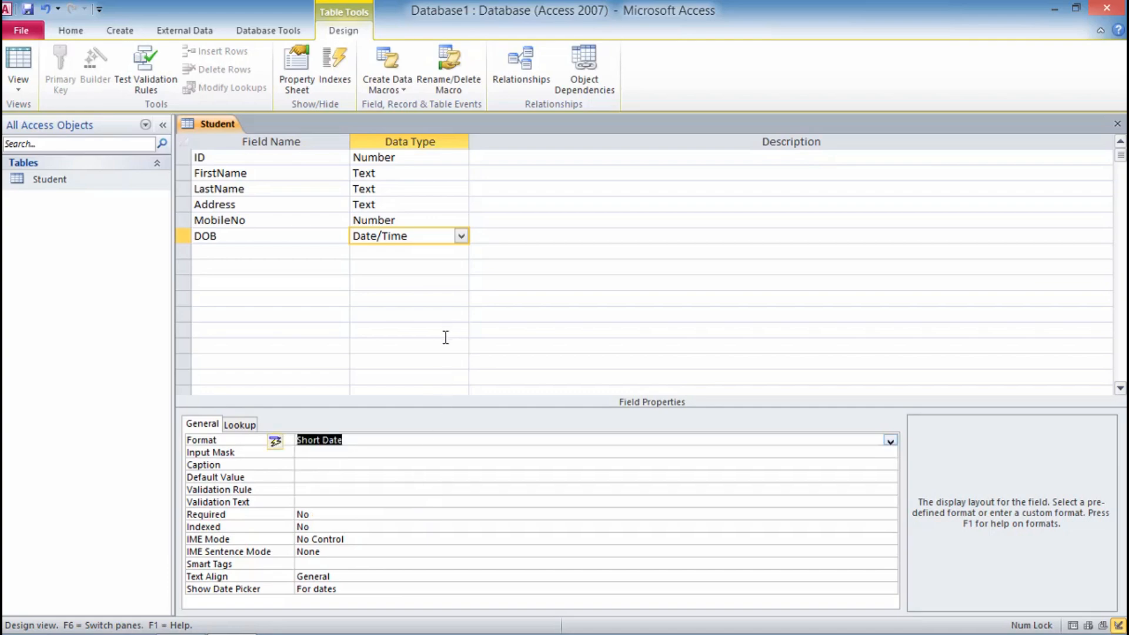
left_click(312, 330)
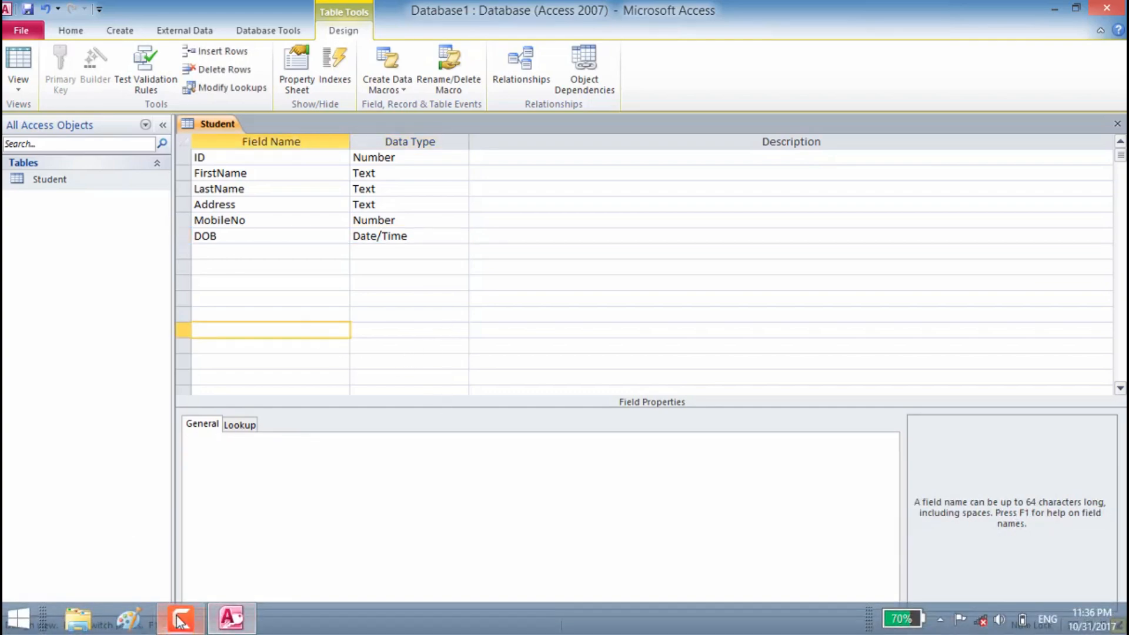
left_click(181, 617)
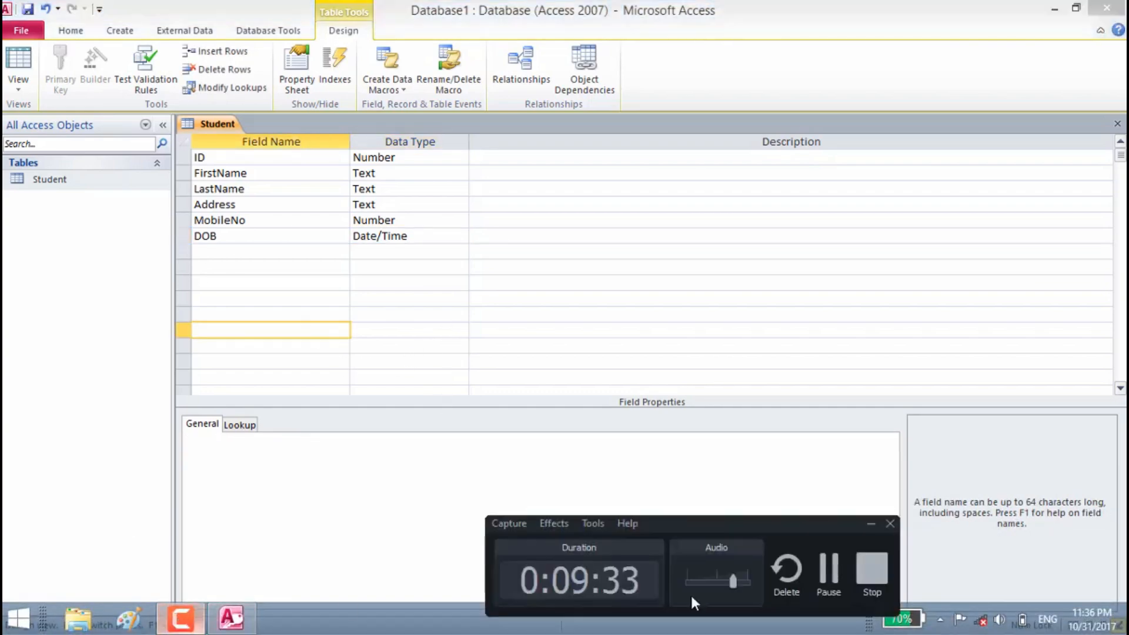
left_click(835, 580)
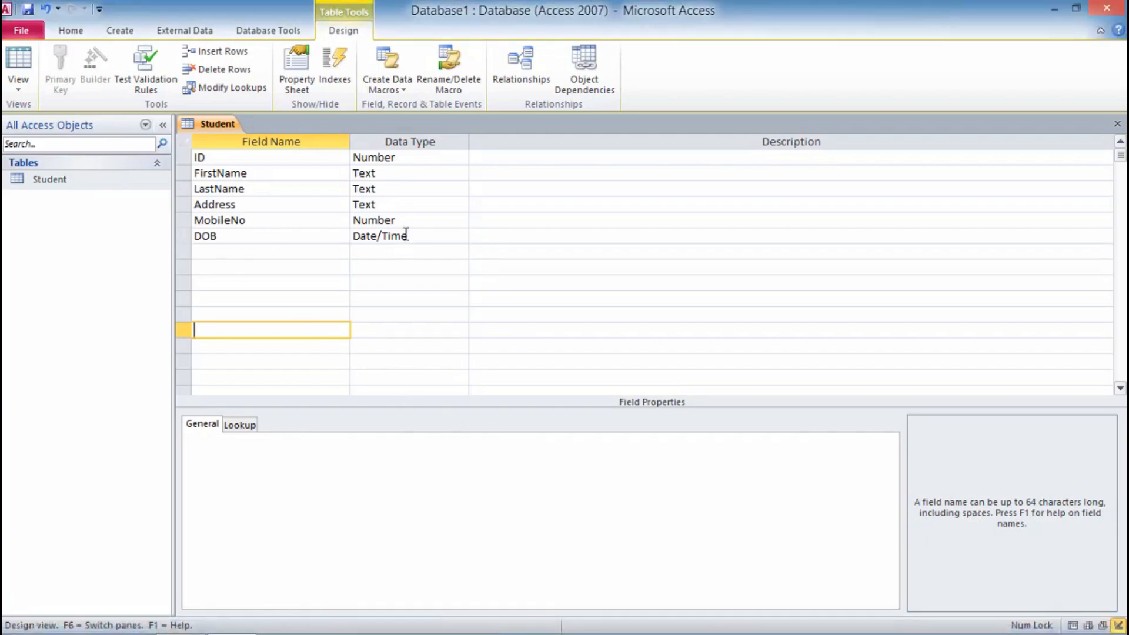
- Switch the Student table from Design View to Datasheet View, saving the table's design changes
left_click(424, 238)
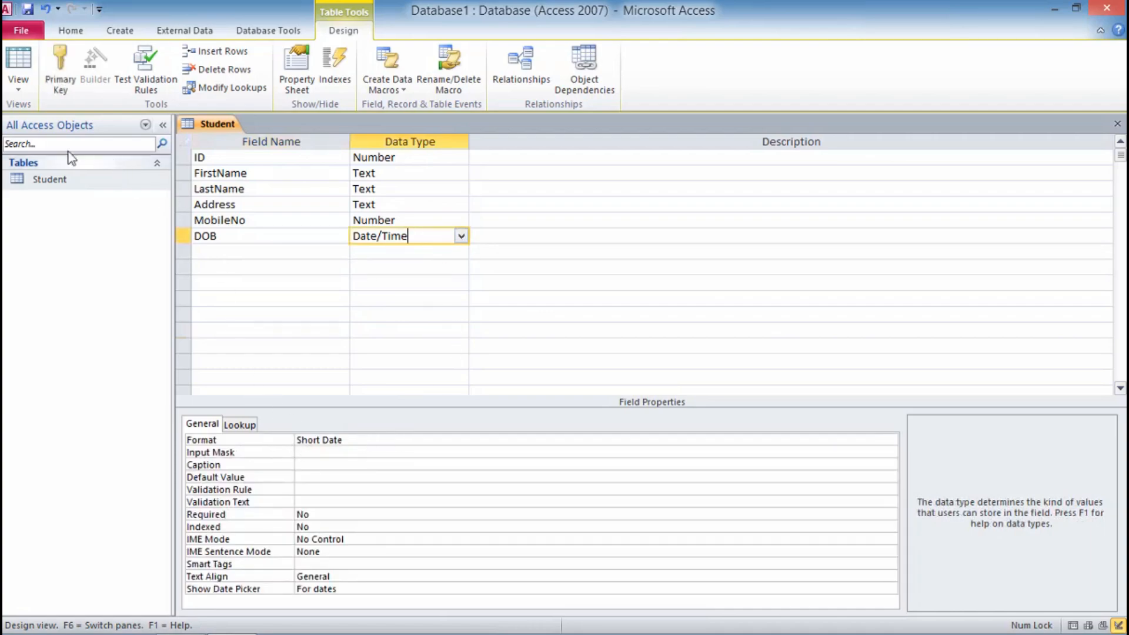
left_click(23, 91)
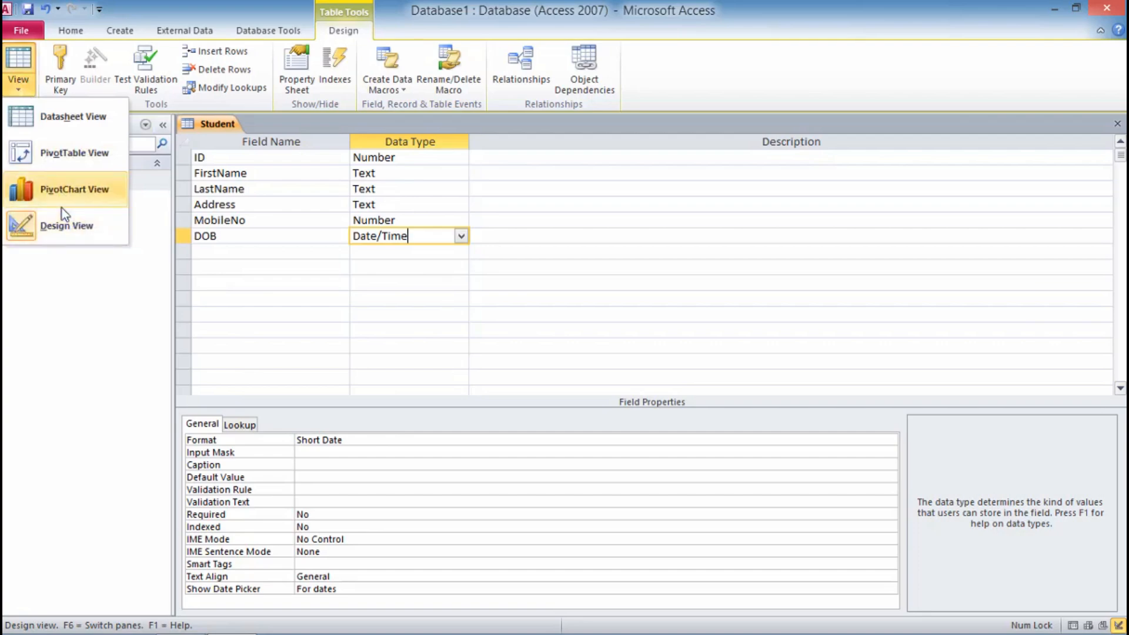
left_click(70, 117)
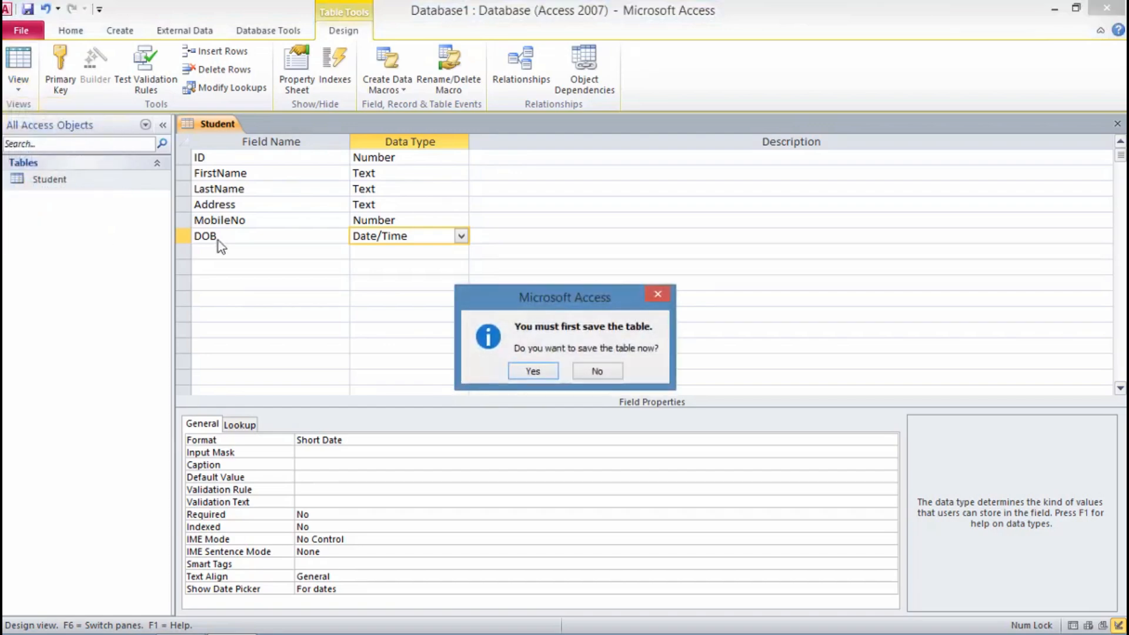
left_click(532, 373)
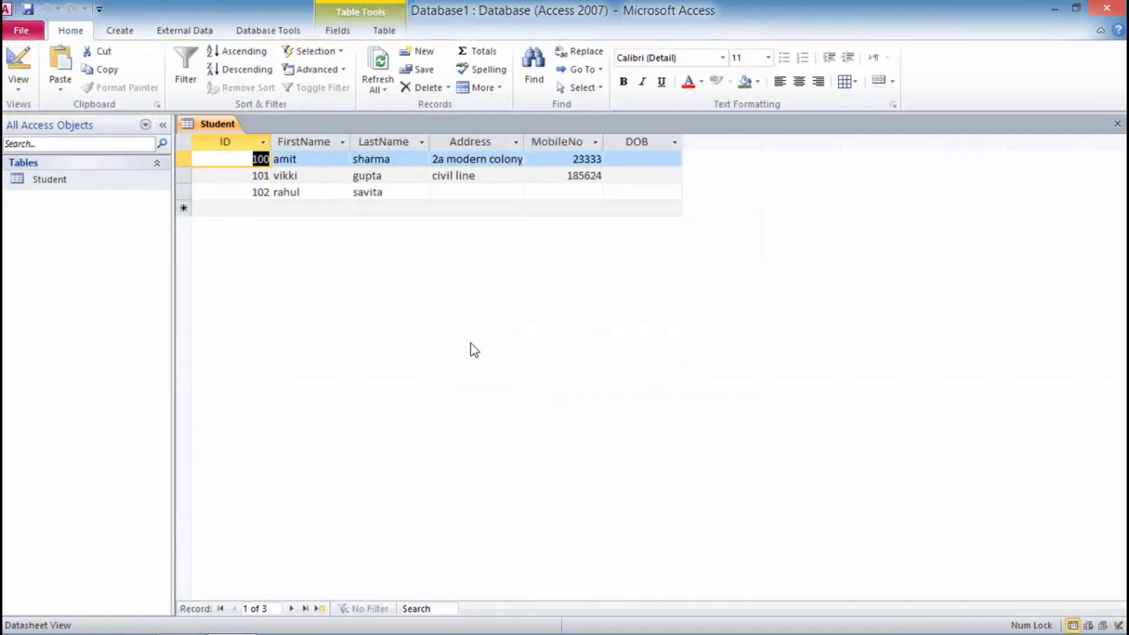
- Choose a date from the calendar picker for the DOB field of the record with ID 100
left_click(648, 159)
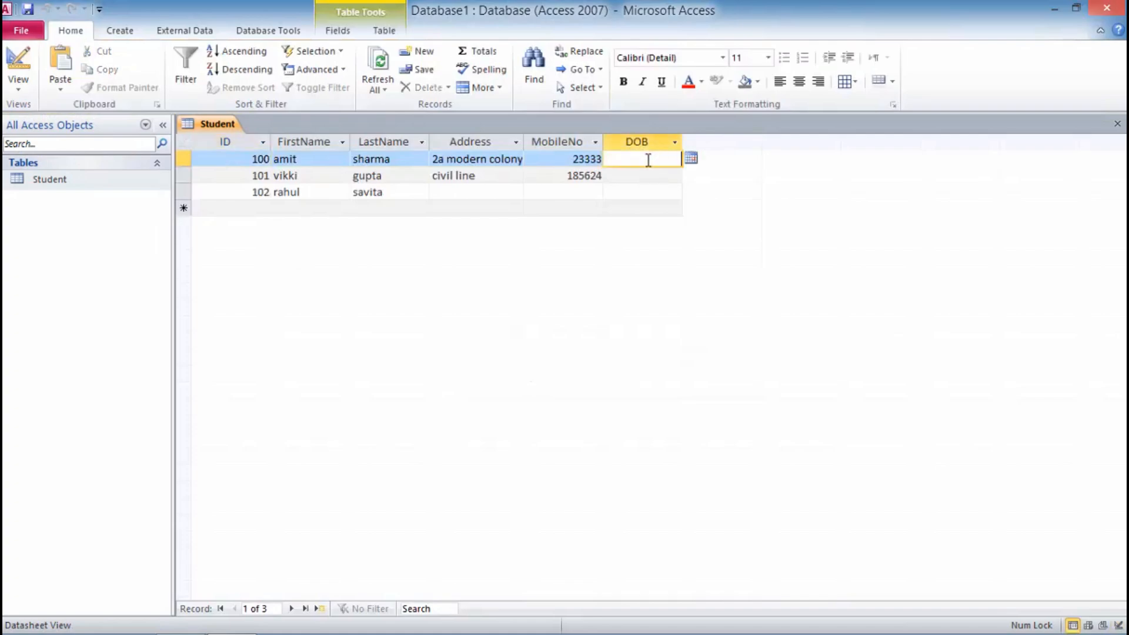
left_click(591, 175)
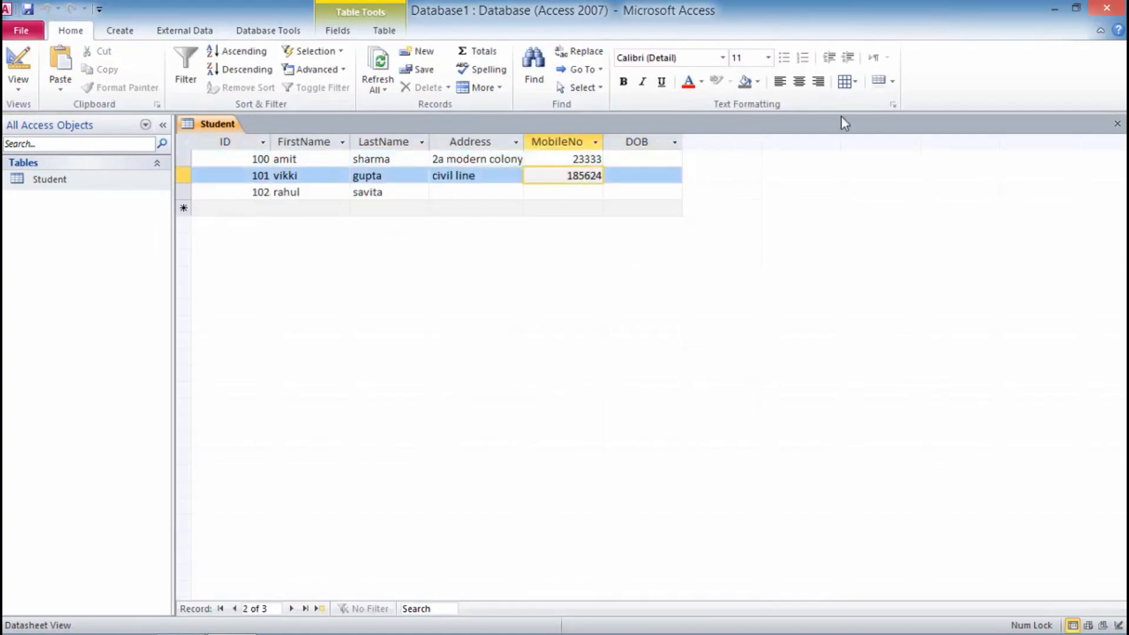
left_click(650, 160)
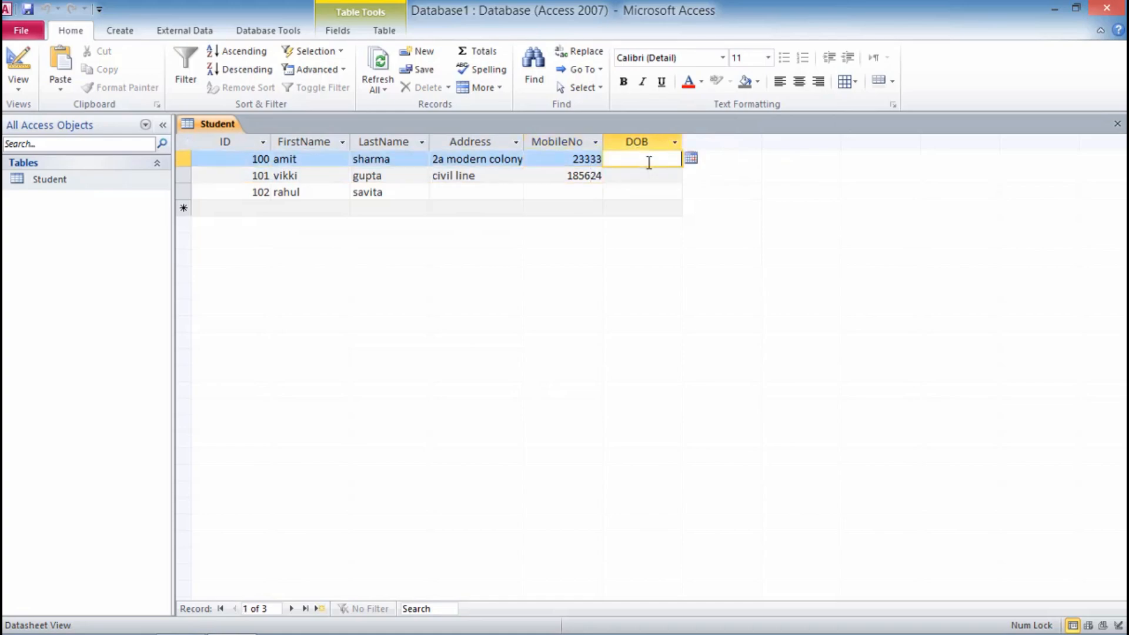
left_click(691, 160)
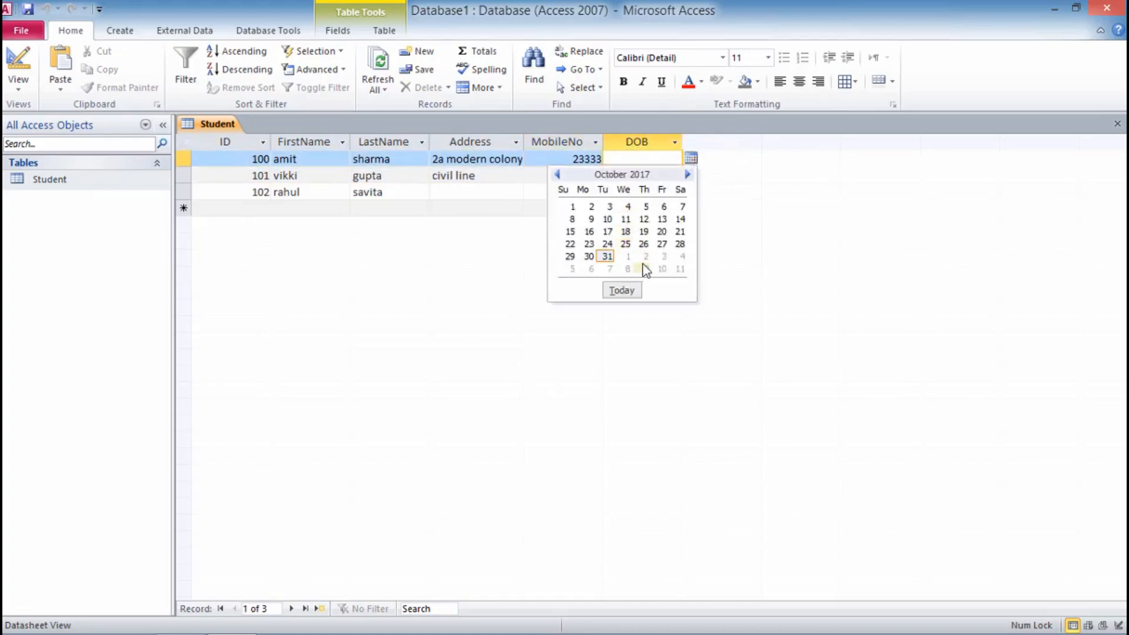
left_click(688, 174)
left_click(688, 175)
left_click(688, 174)
left_click(688, 174)
left_click(688, 174)
left_click(557, 174)
left_click(557, 175)
left_click(558, 174)
left_click(557, 175)
left_click(558, 175)
left_click(610, 207)
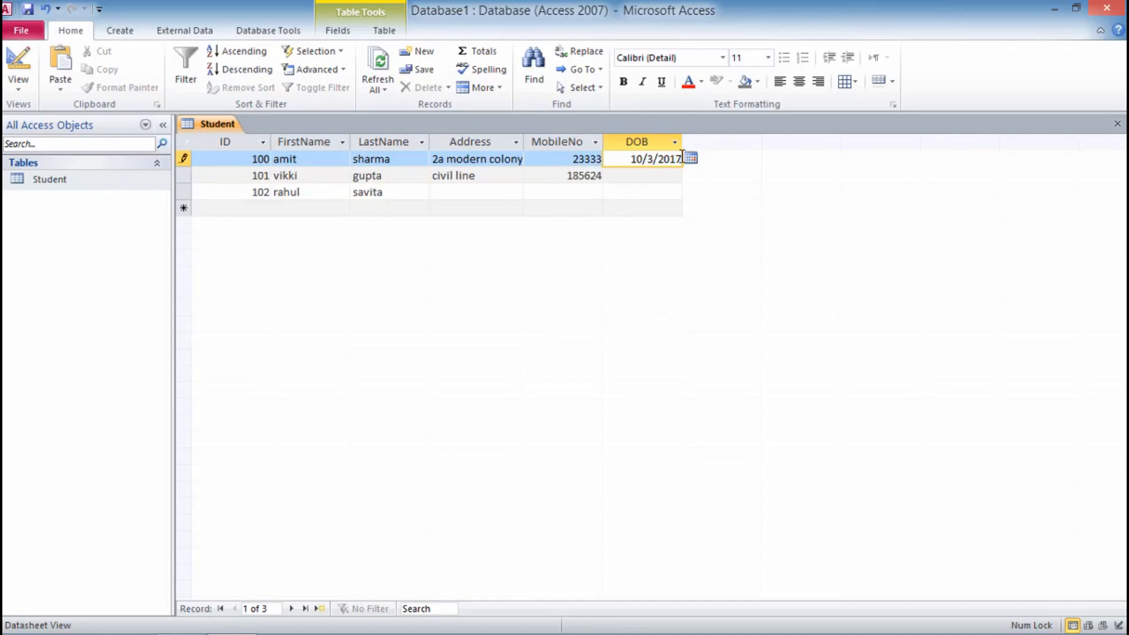
- Correct the year of the date of birth in the record with ID 100
key("BackSpace")
key("BackSpace")
type("00")
left_click(652, 176)
left_click(691, 175)
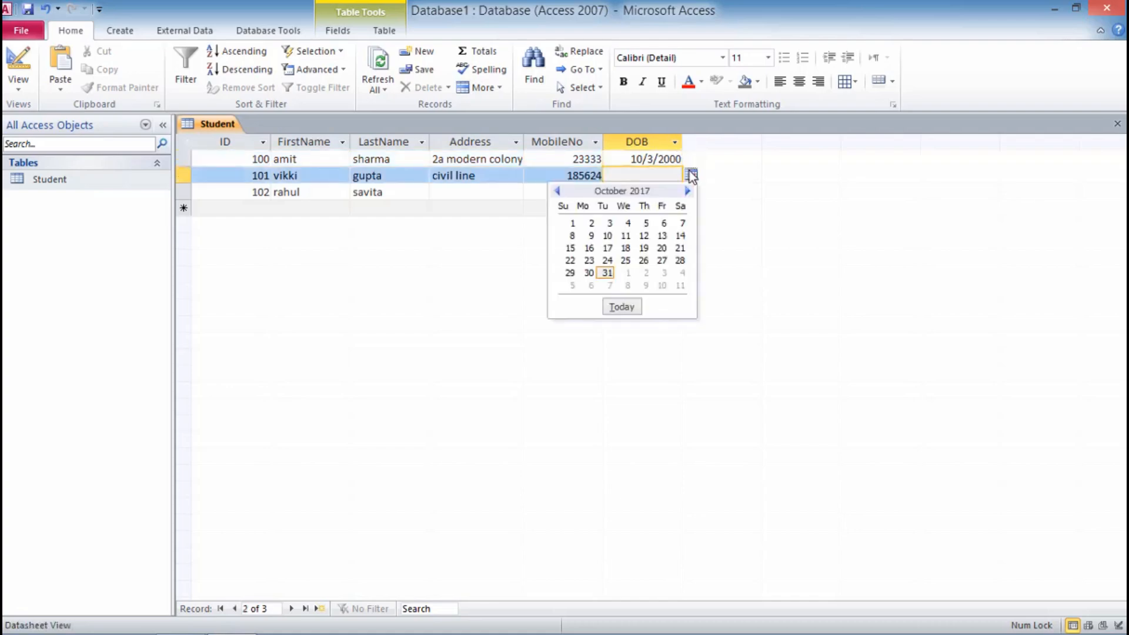
left_click(691, 175)
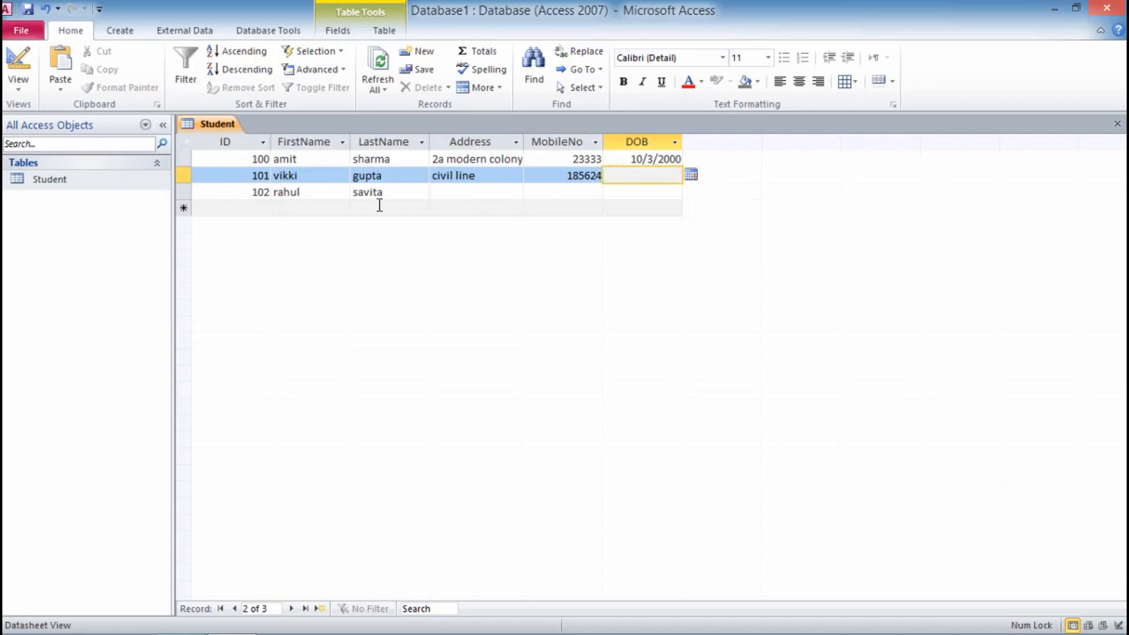
left_click(459, 193)
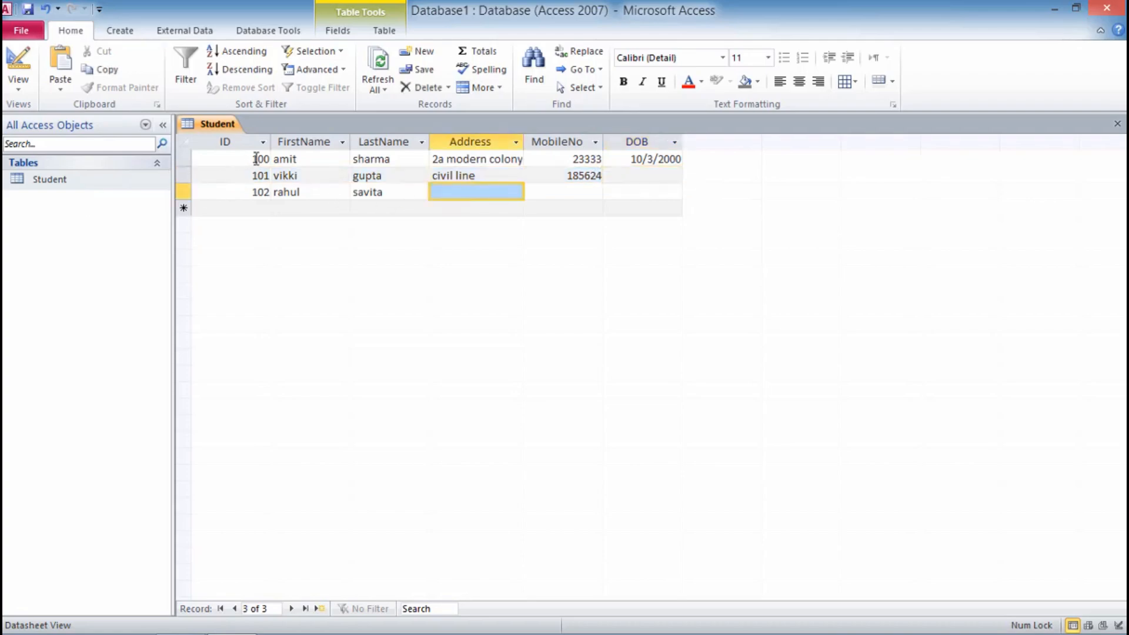